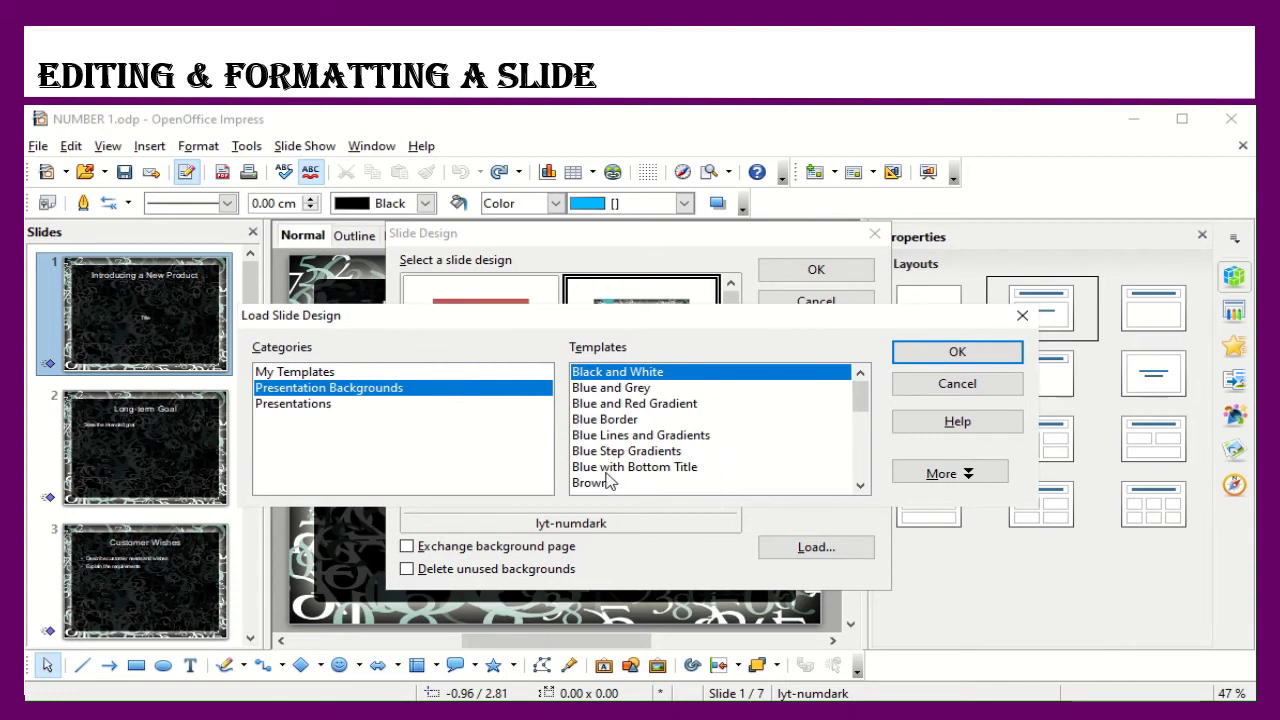
Load the Blue with Bottom Title template from the presentation backgrounds and apply it as the slide design.
click(860, 487)
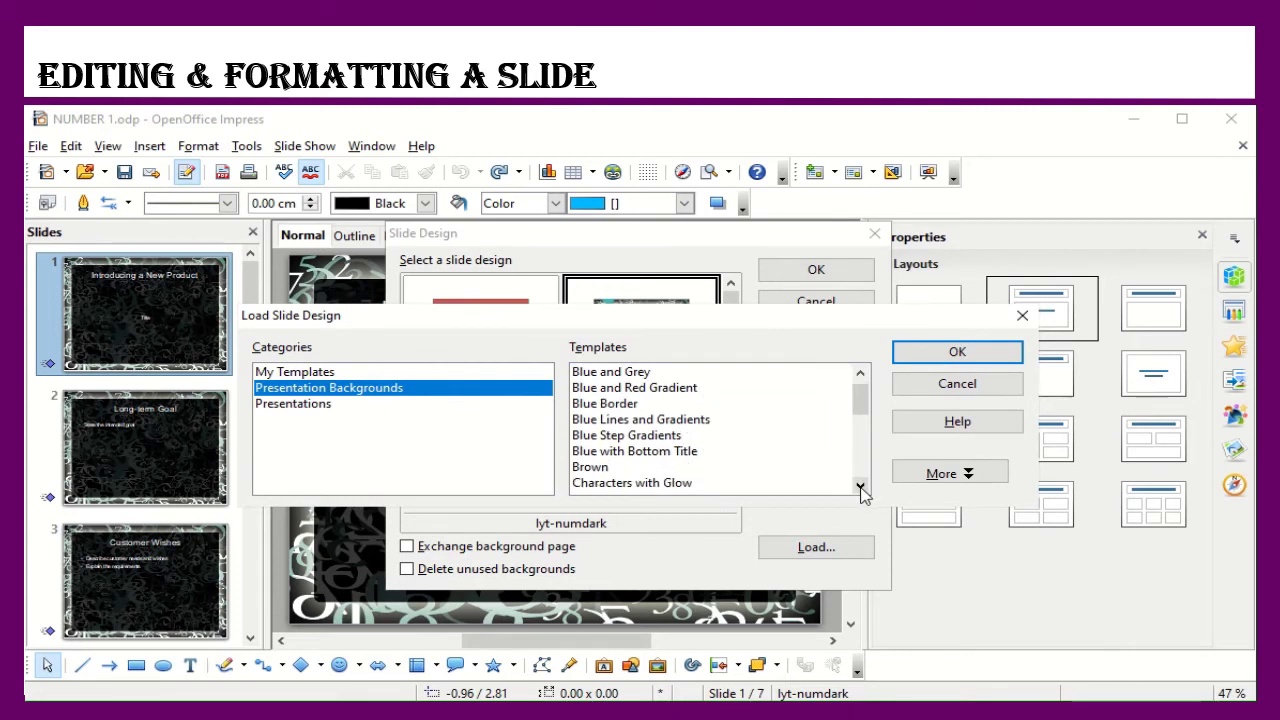
click(656, 452)
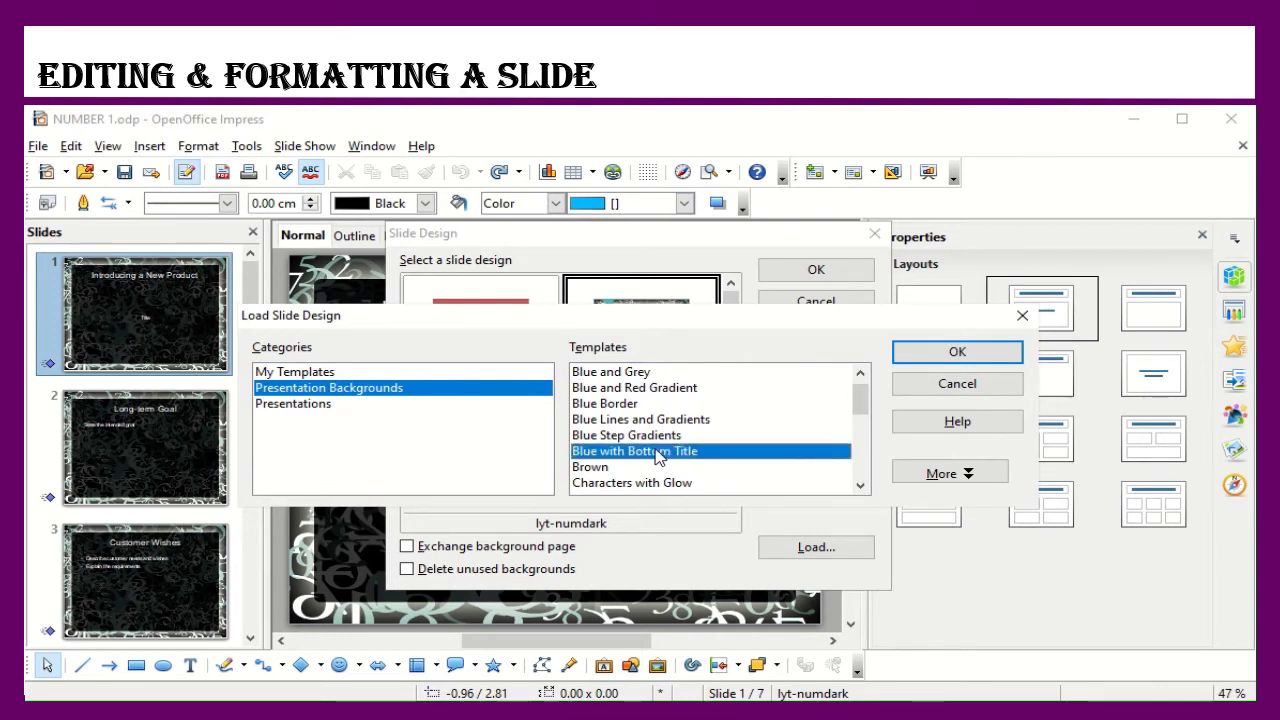
click(974, 356)
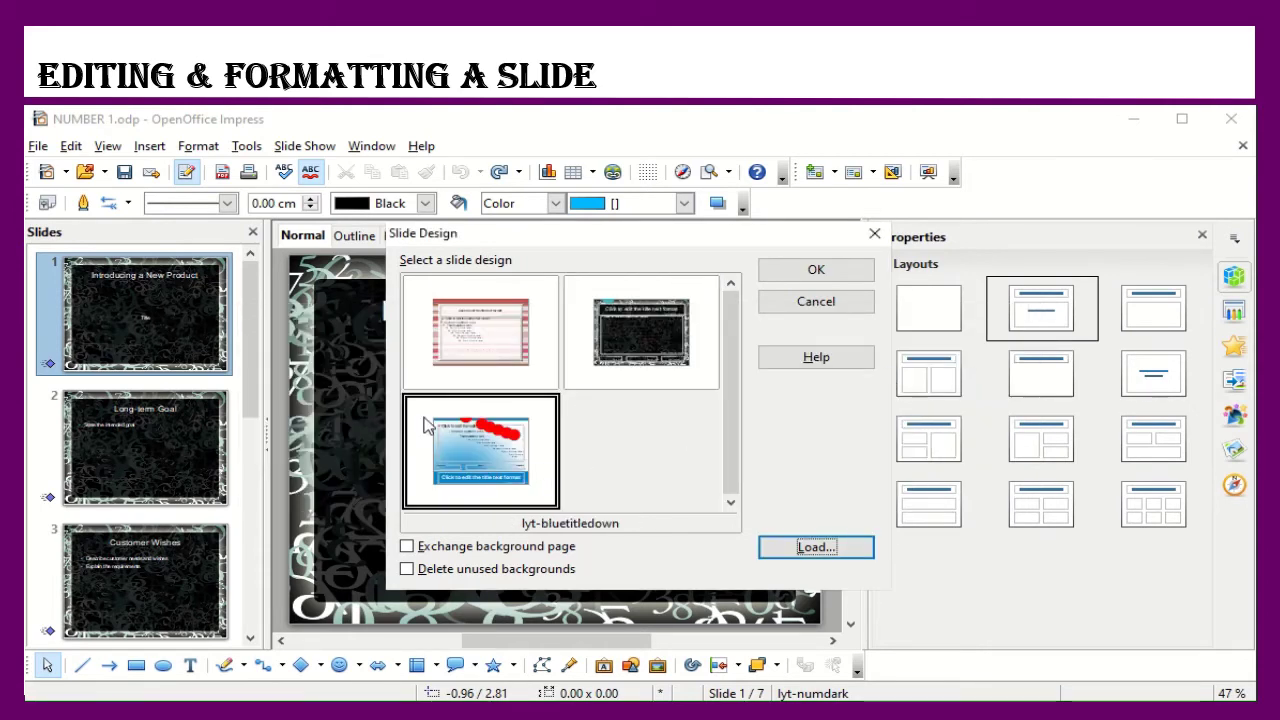
click(824, 272)
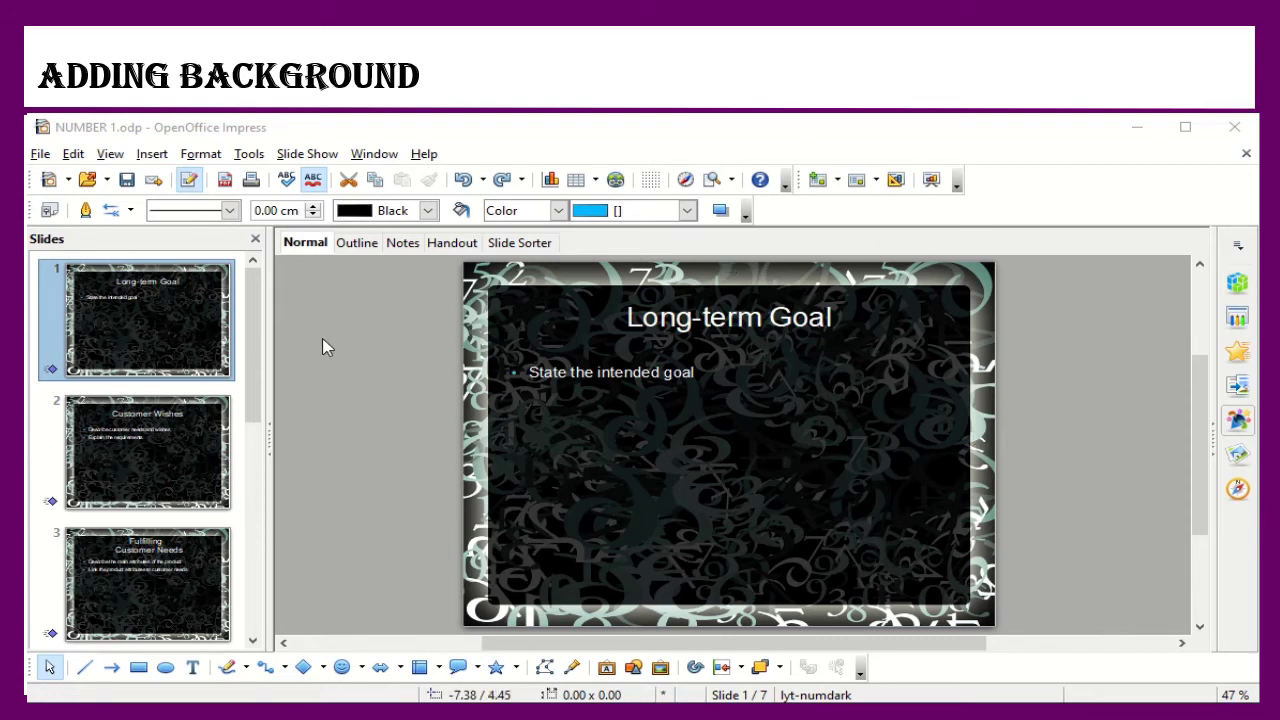
Give only the Long-term Goal slide a solid Purple 2 background colour, leaving the other slides out.
click(200, 154)
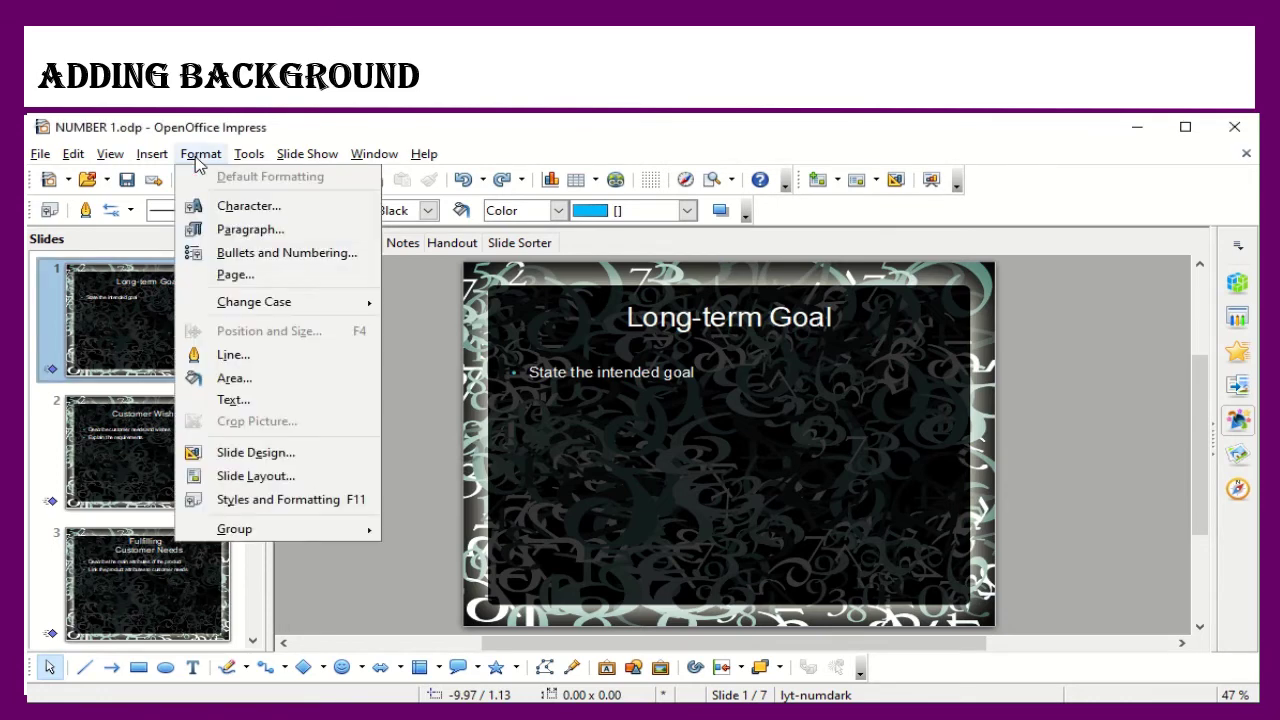
click(279, 280)
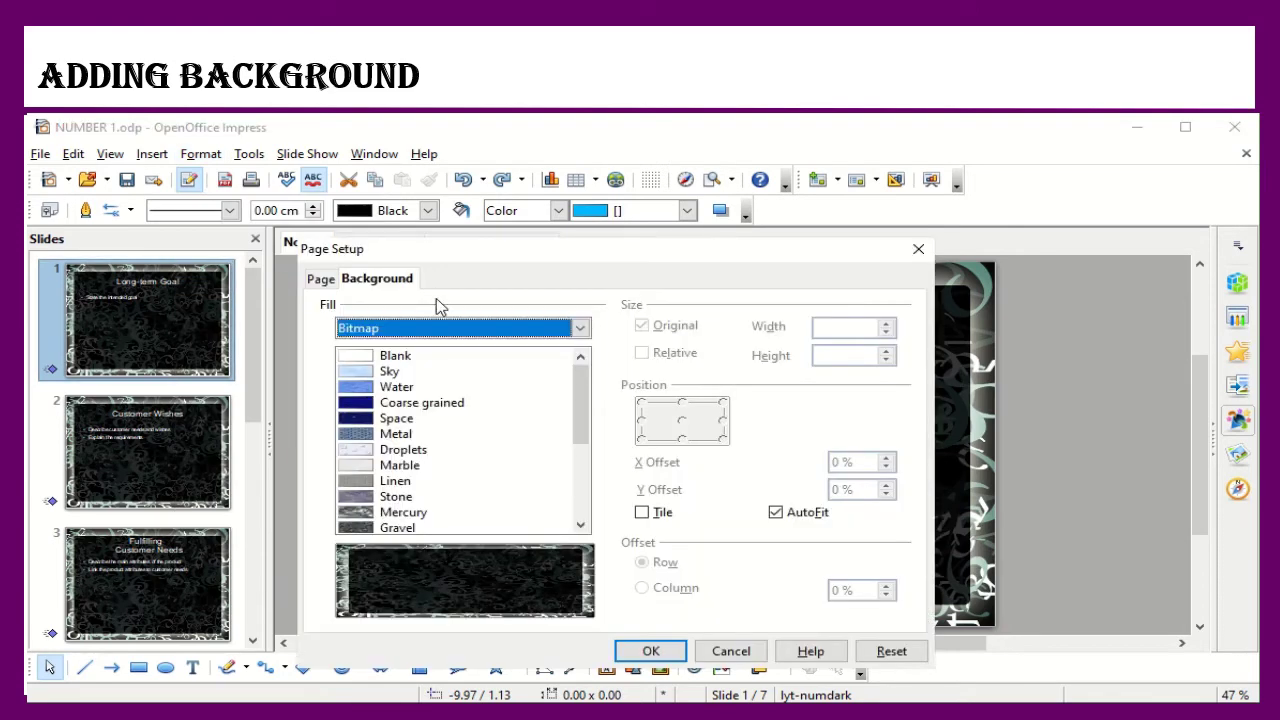
click(580, 330)
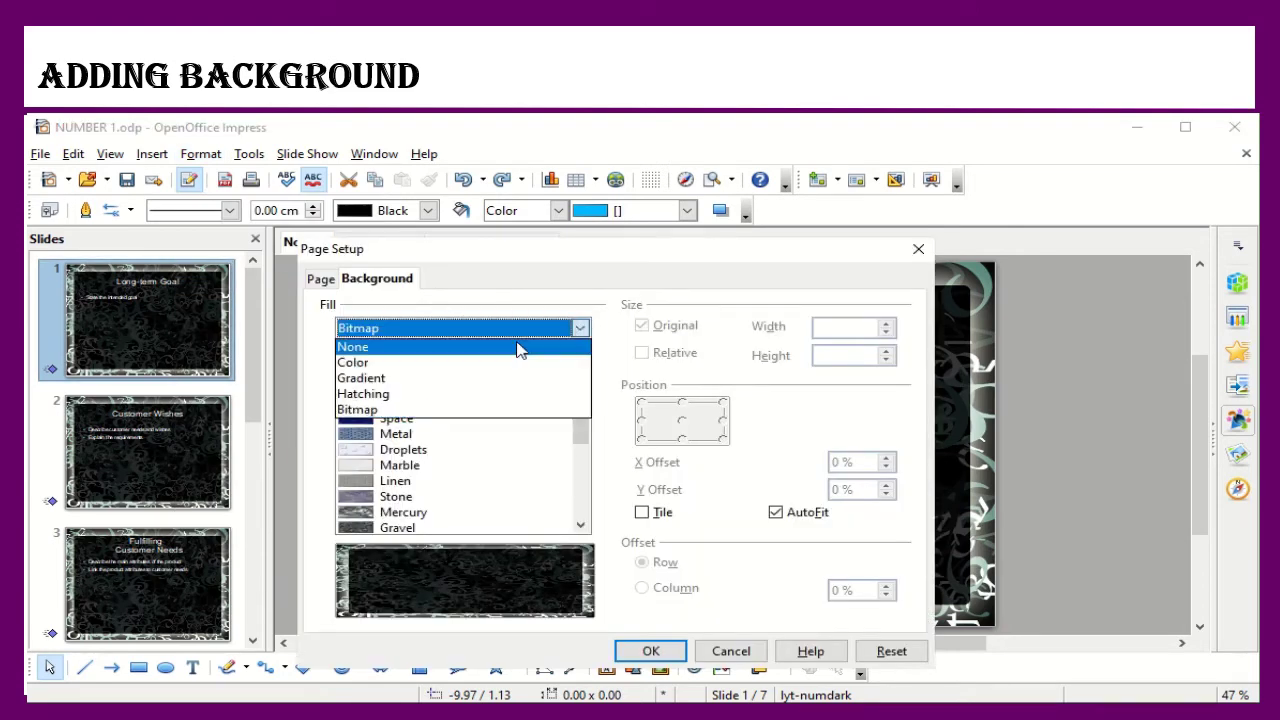
click(457, 354)
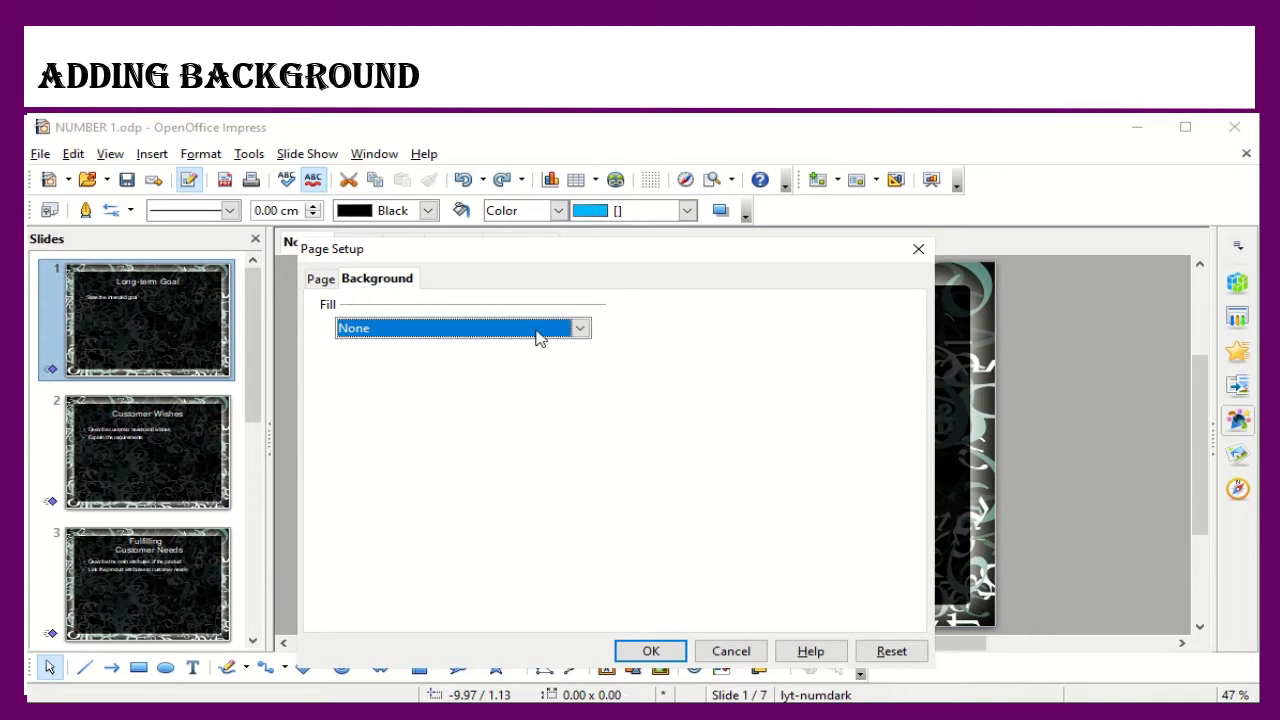
click(580, 330)
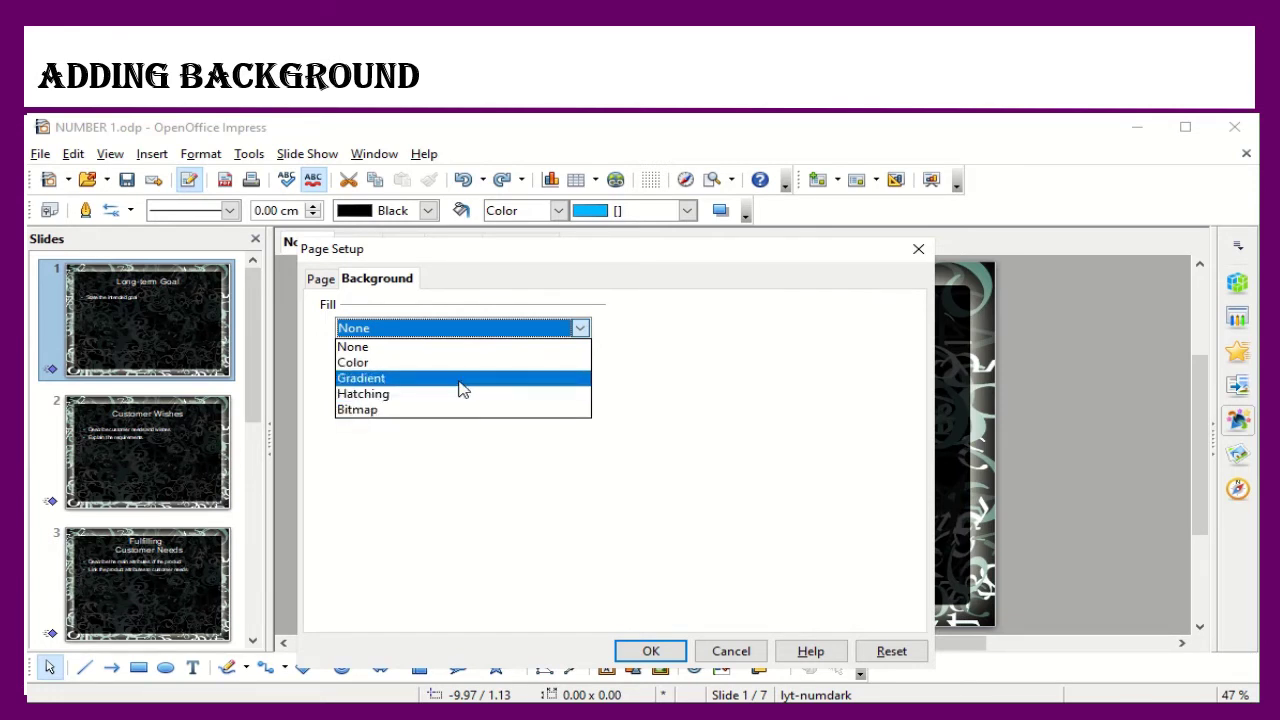
click(455, 365)
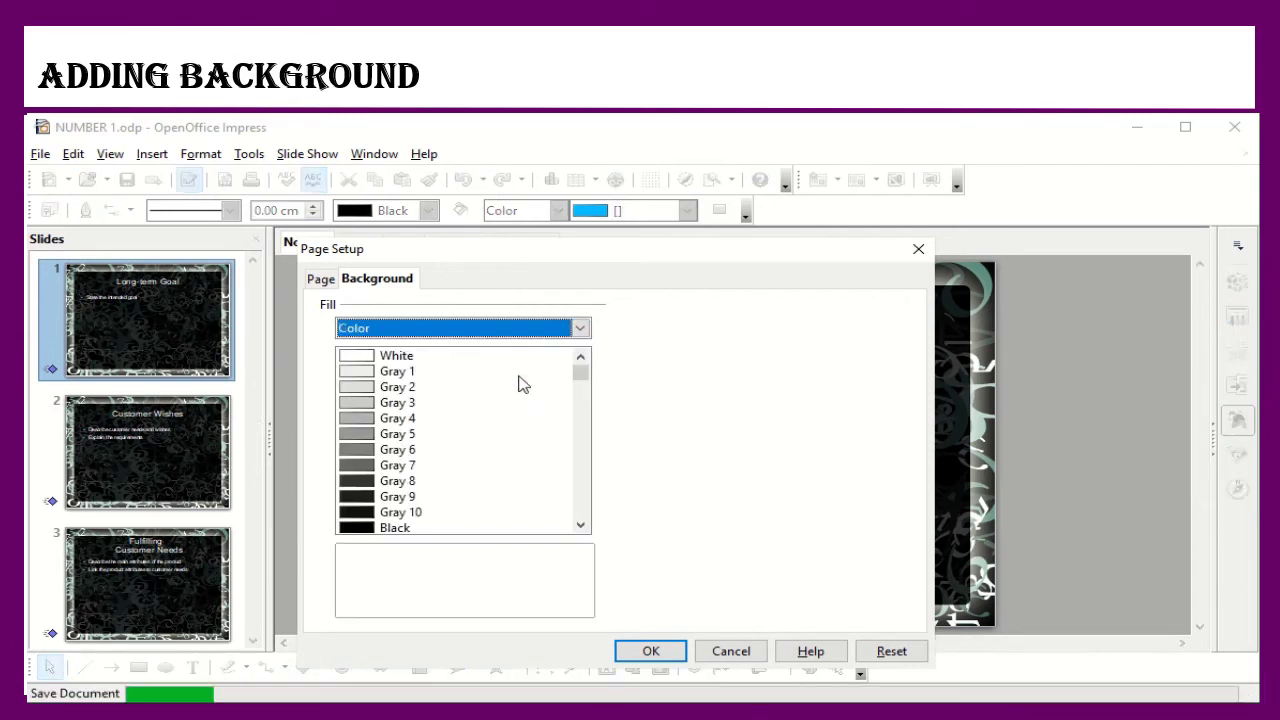
drag(580, 375, 581, 409)
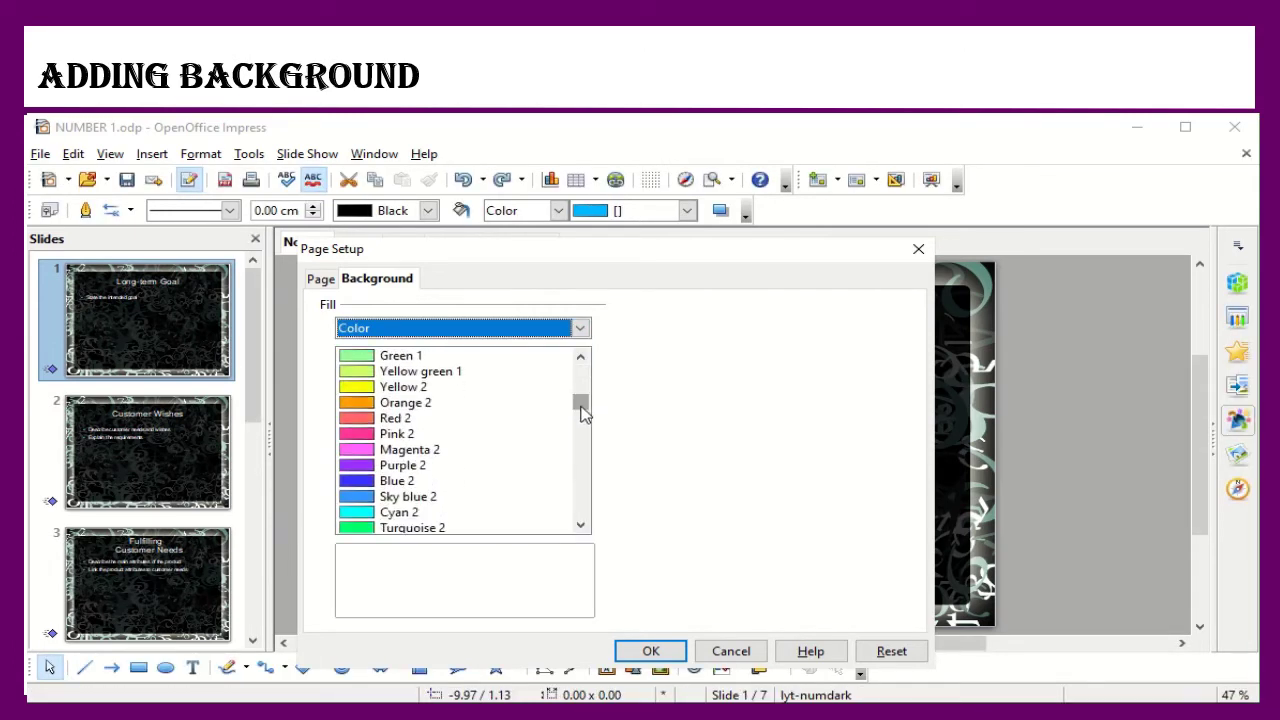
click(405, 466)
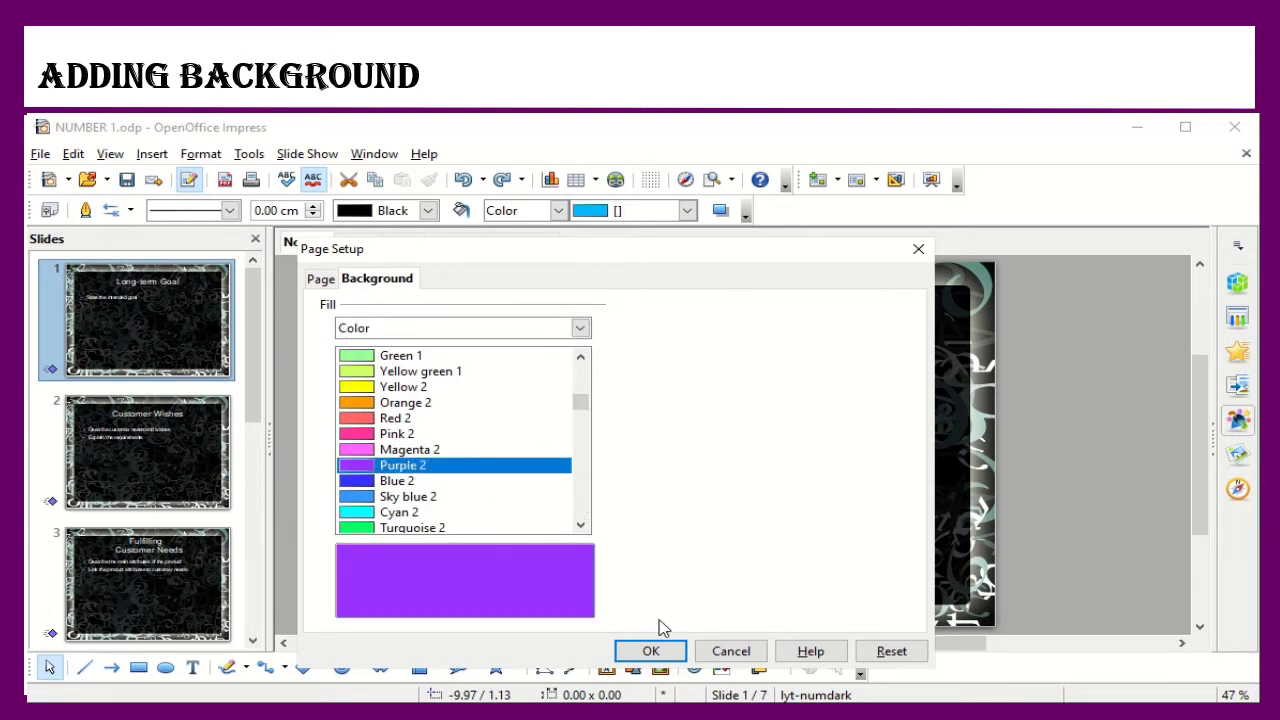
click(652, 651)
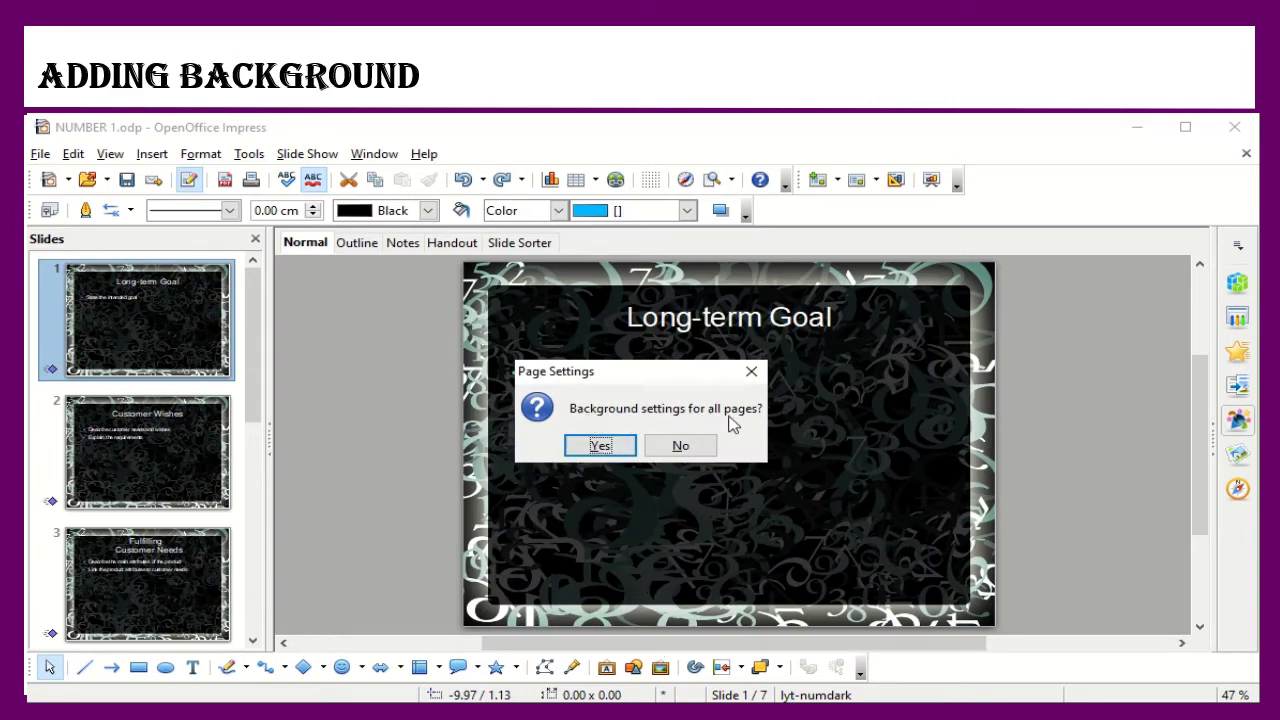
click(684, 447)
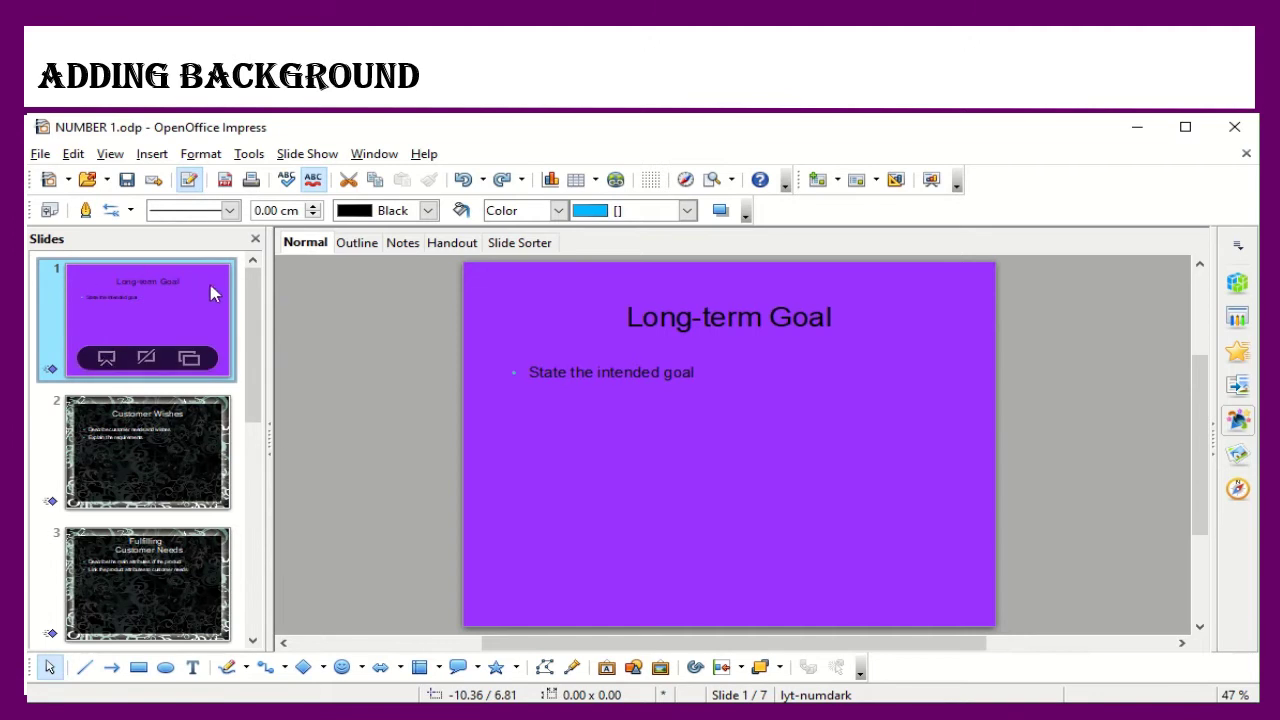
Apply the Gradient 3 gradient background to the Customer Wishes slide only.
mouse_move(112, 282)
click(180, 440)
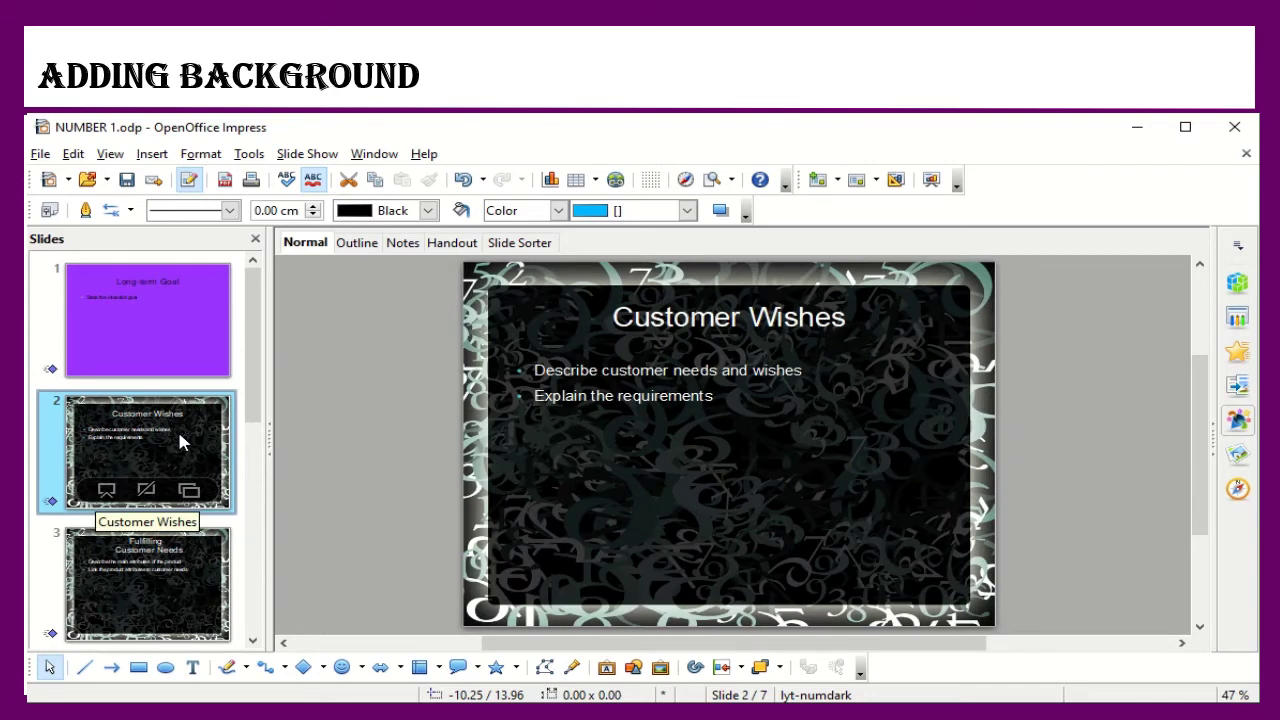
click(199, 155)
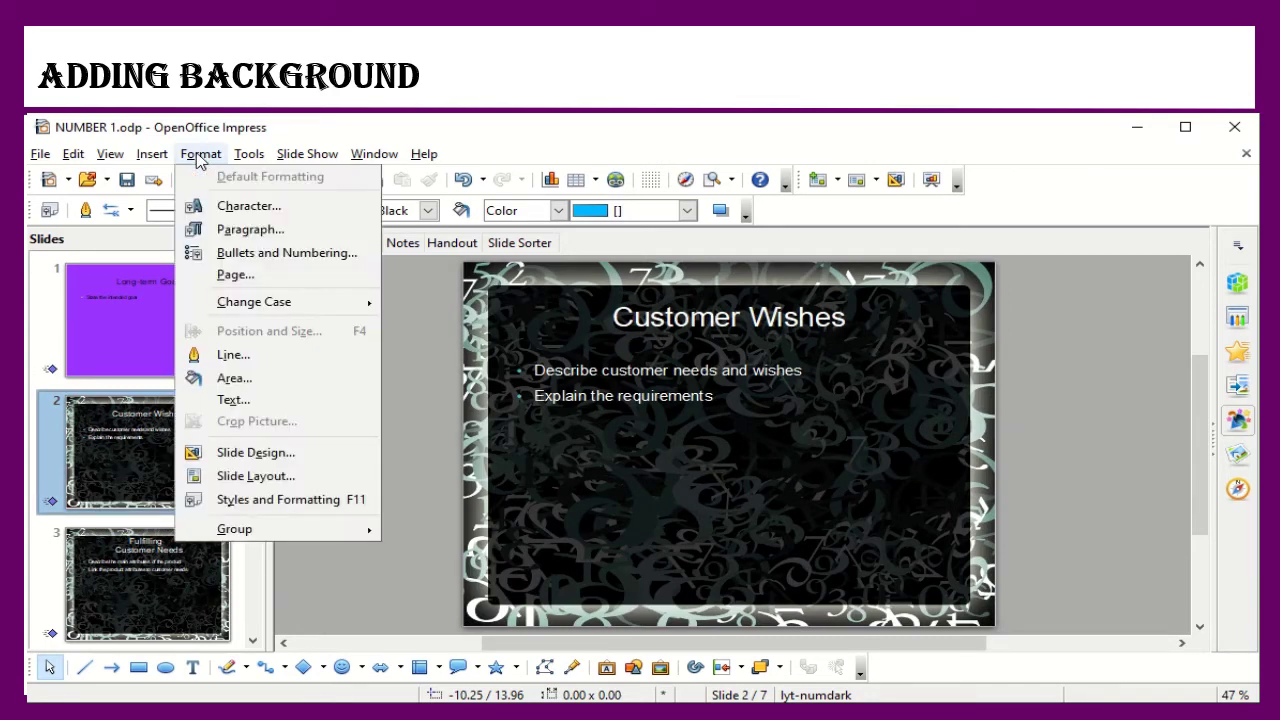
click(255, 280)
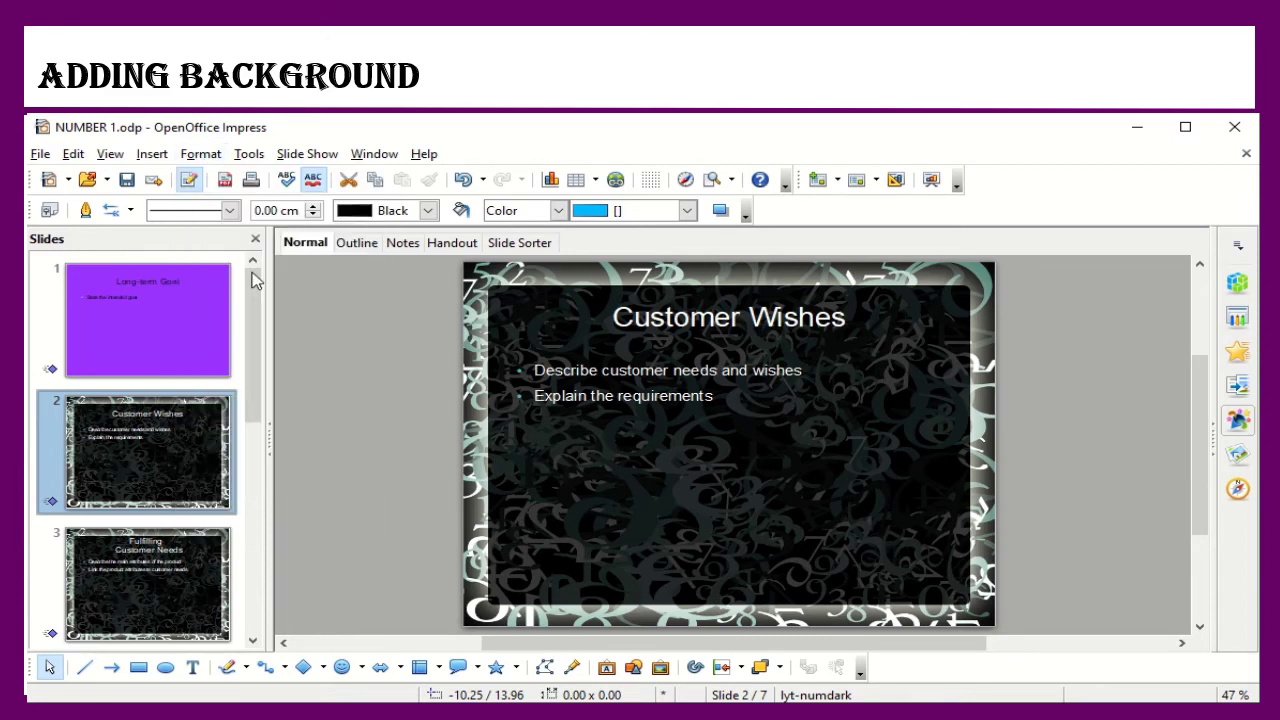
click(581, 330)
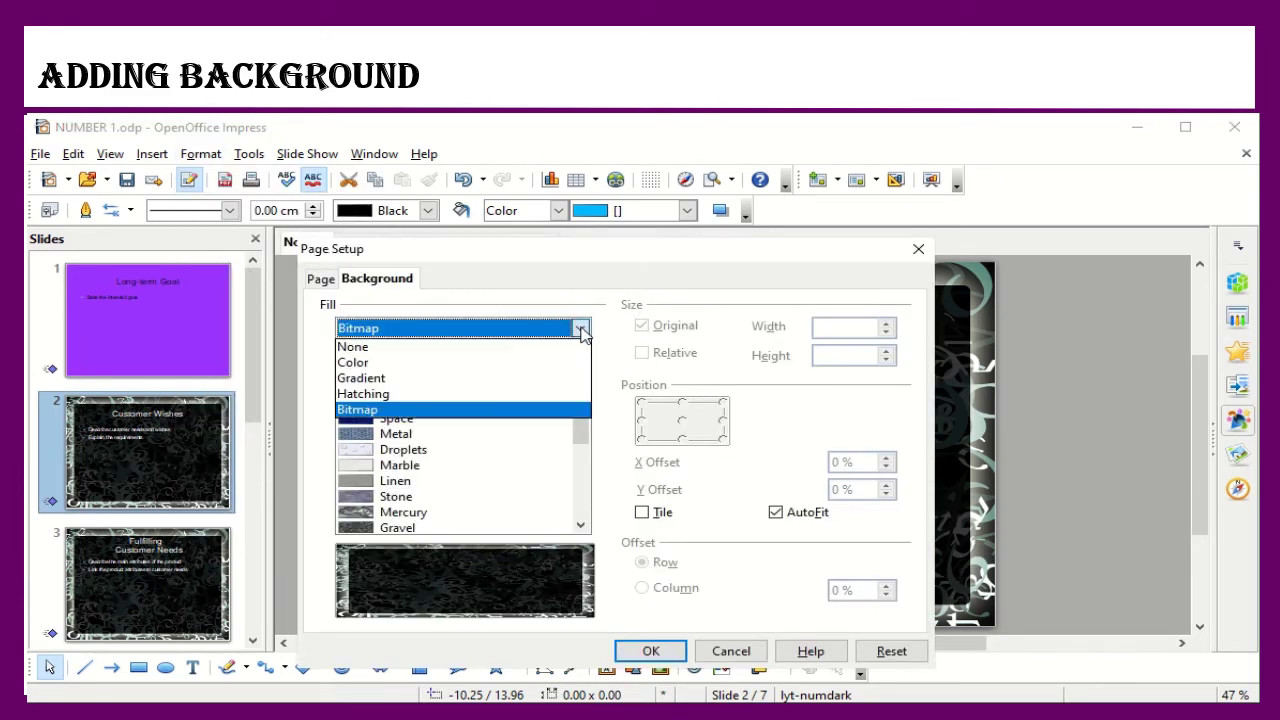
click(399, 379)
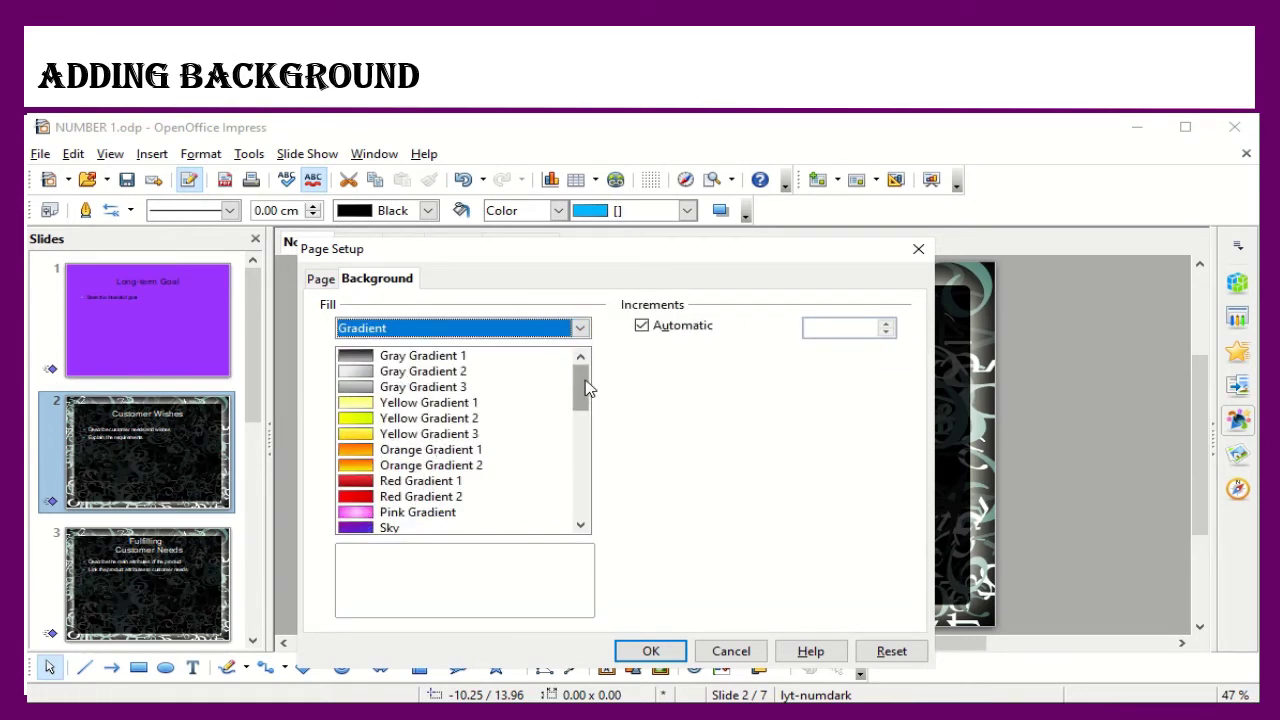
drag(585, 387, 580, 443)
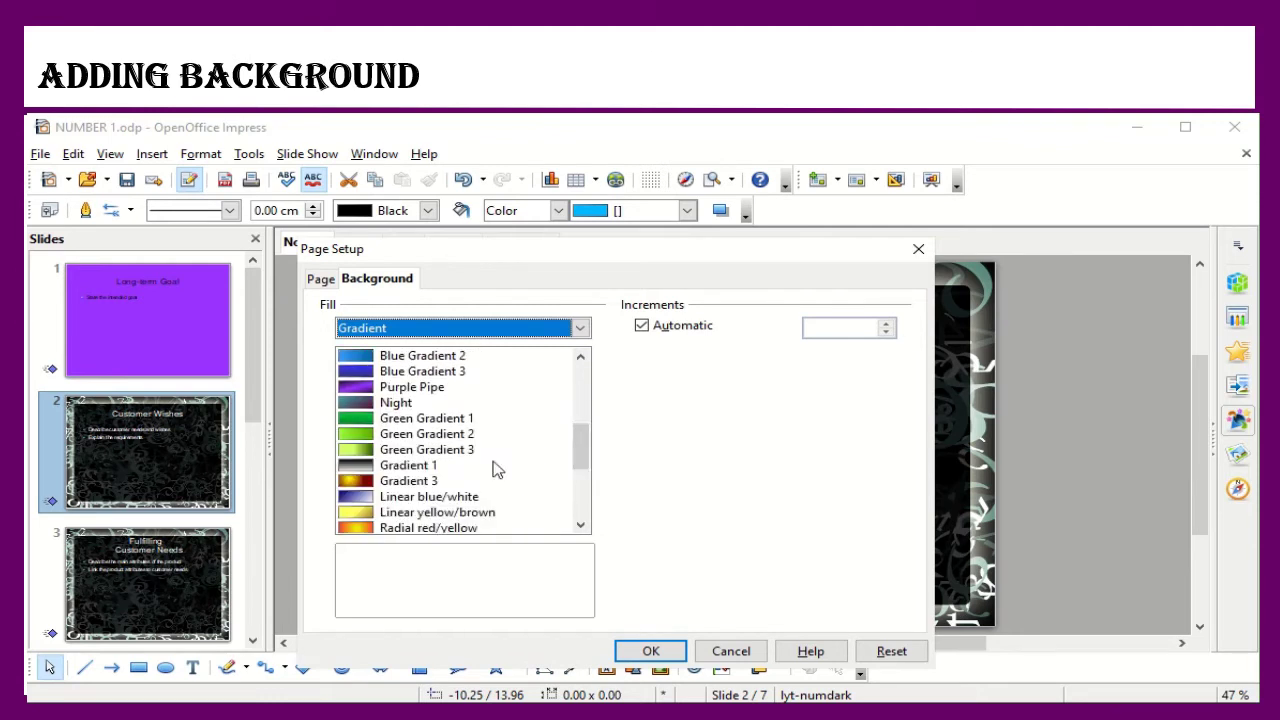
click(421, 484)
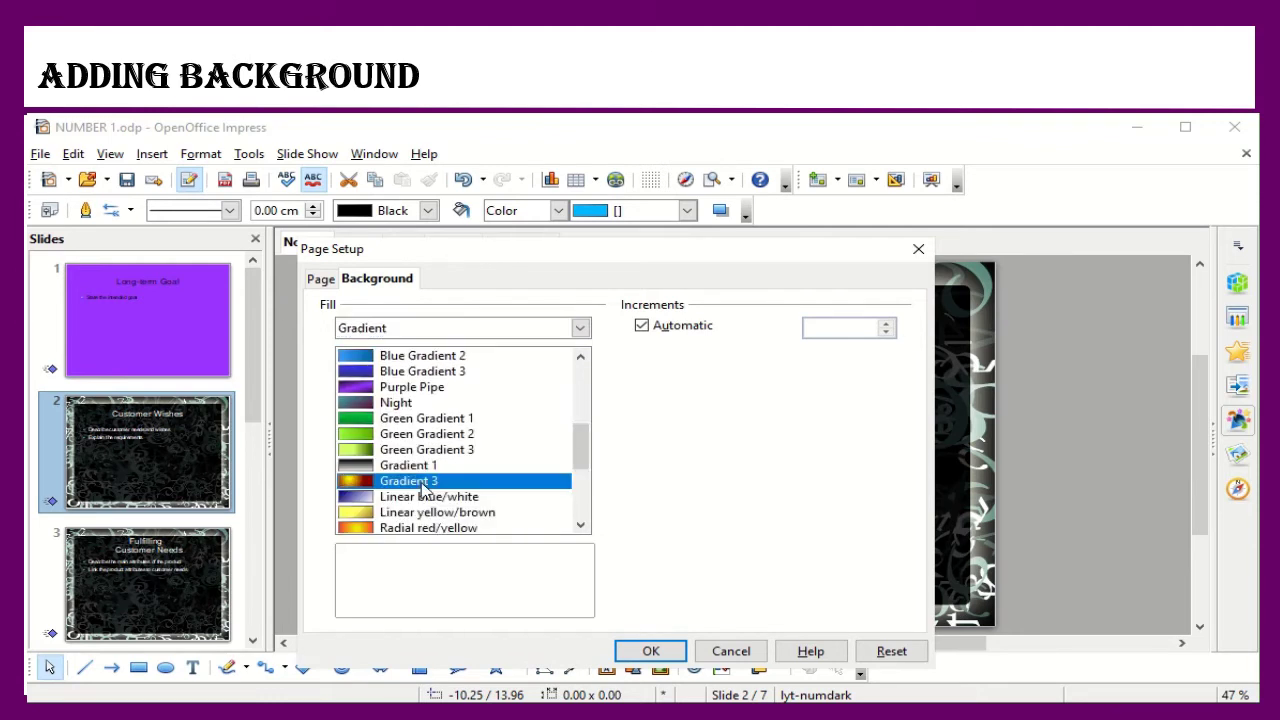
click(651, 651)
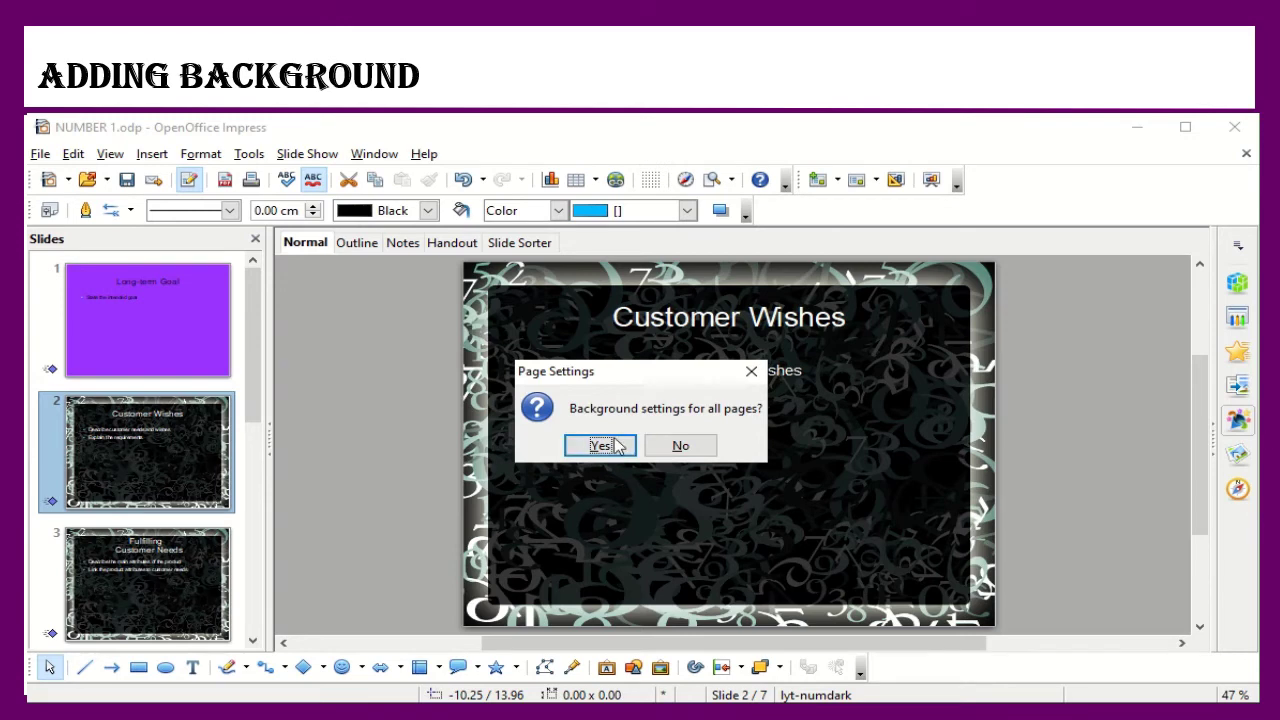
click(680, 447)
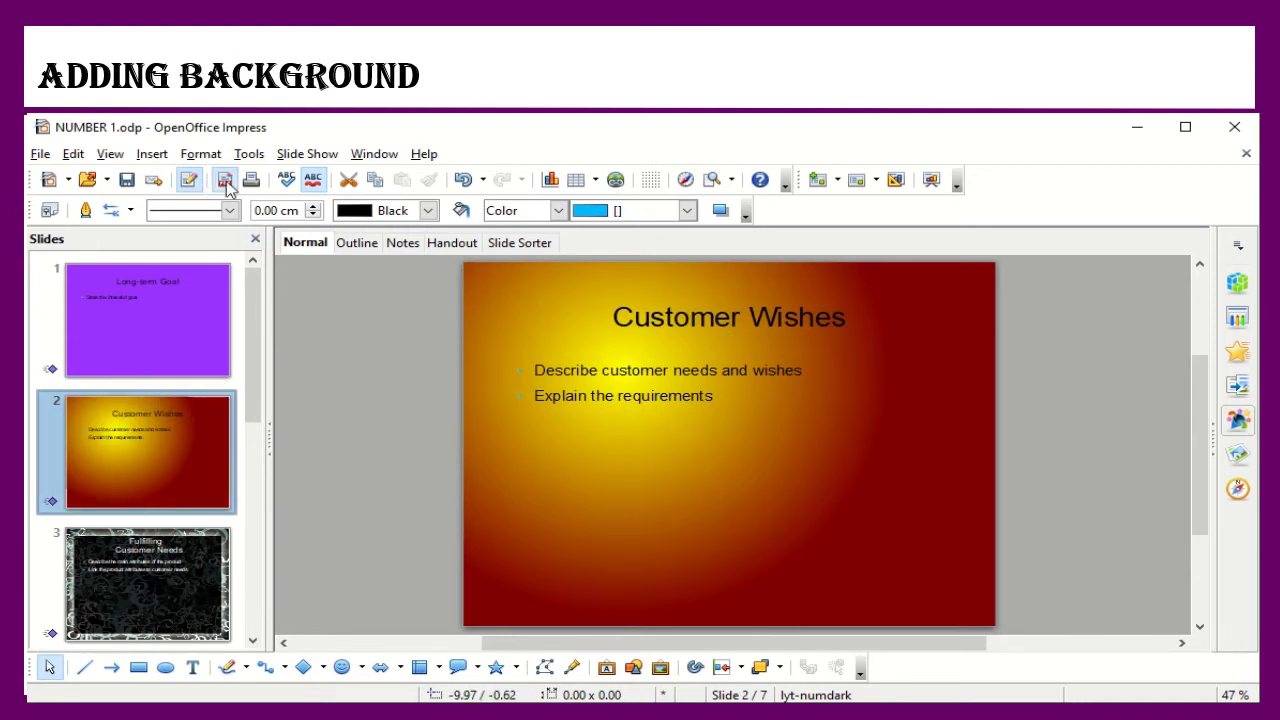
Set the Customer Wishes slide's background alone to the Red crossed 45 degrees hatching, and select the Fulfilling Customer Needs slide.
click(200, 153)
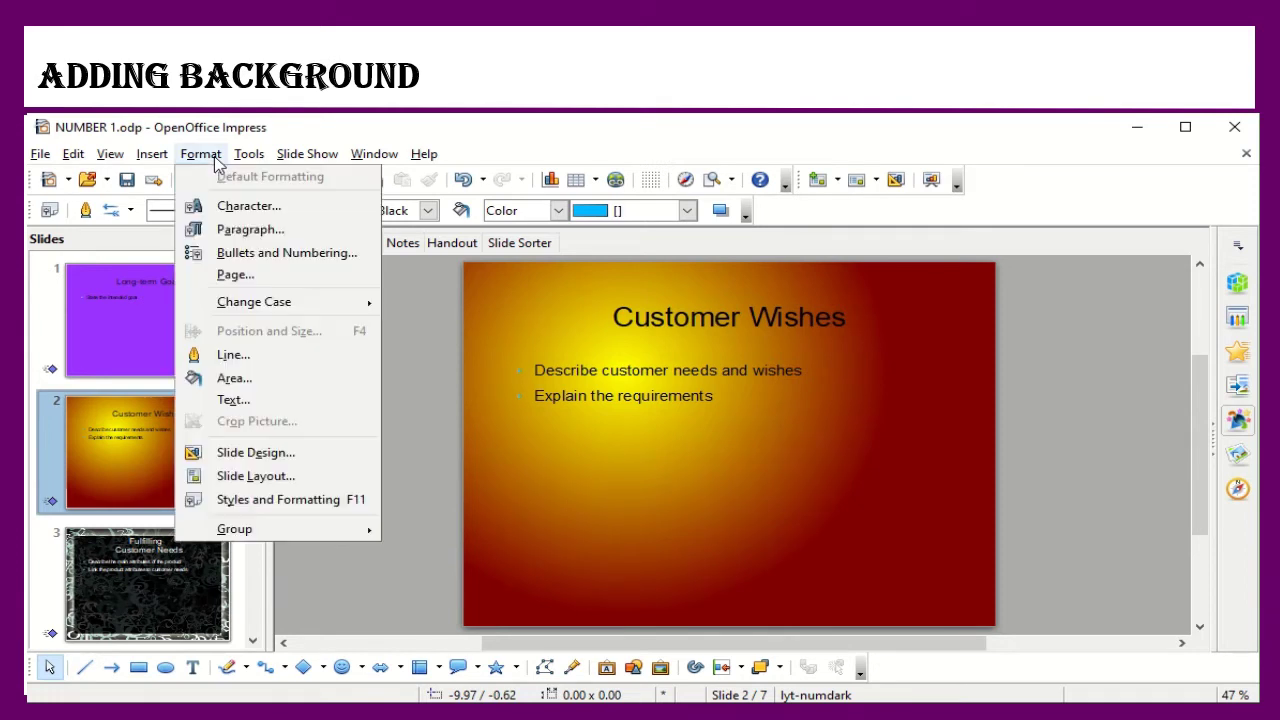
click(235, 276)
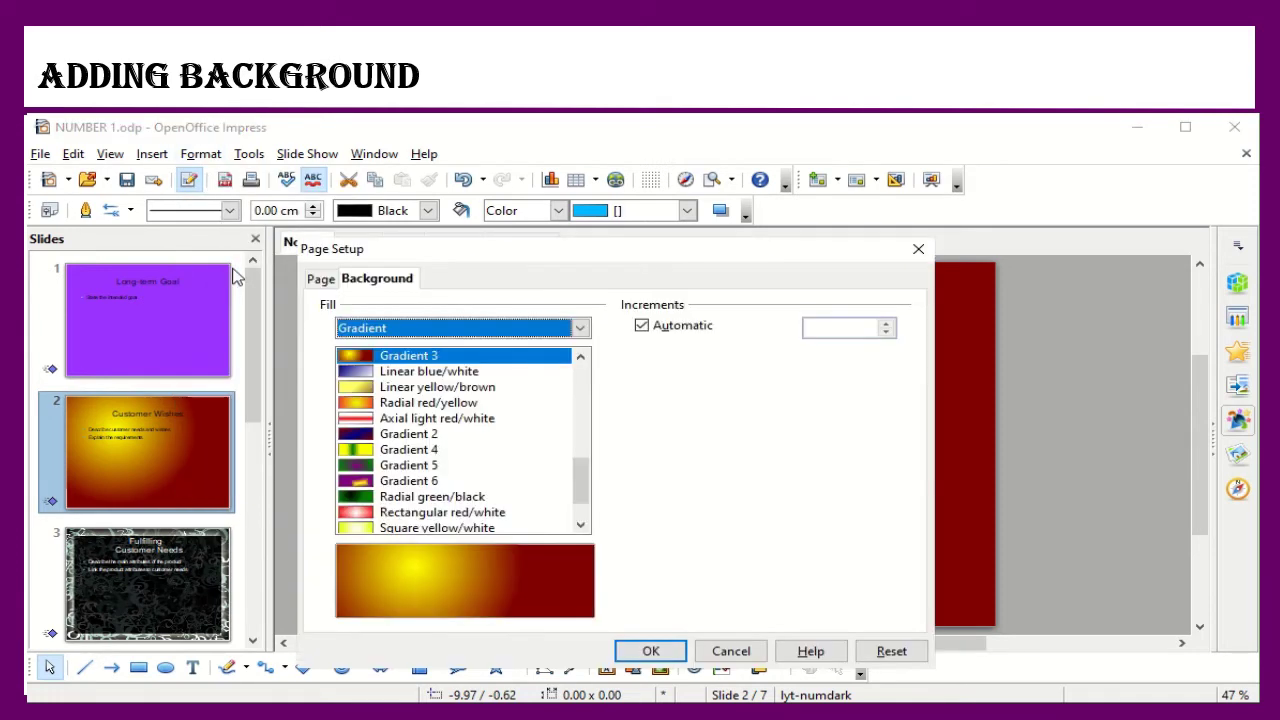
click(580, 330)
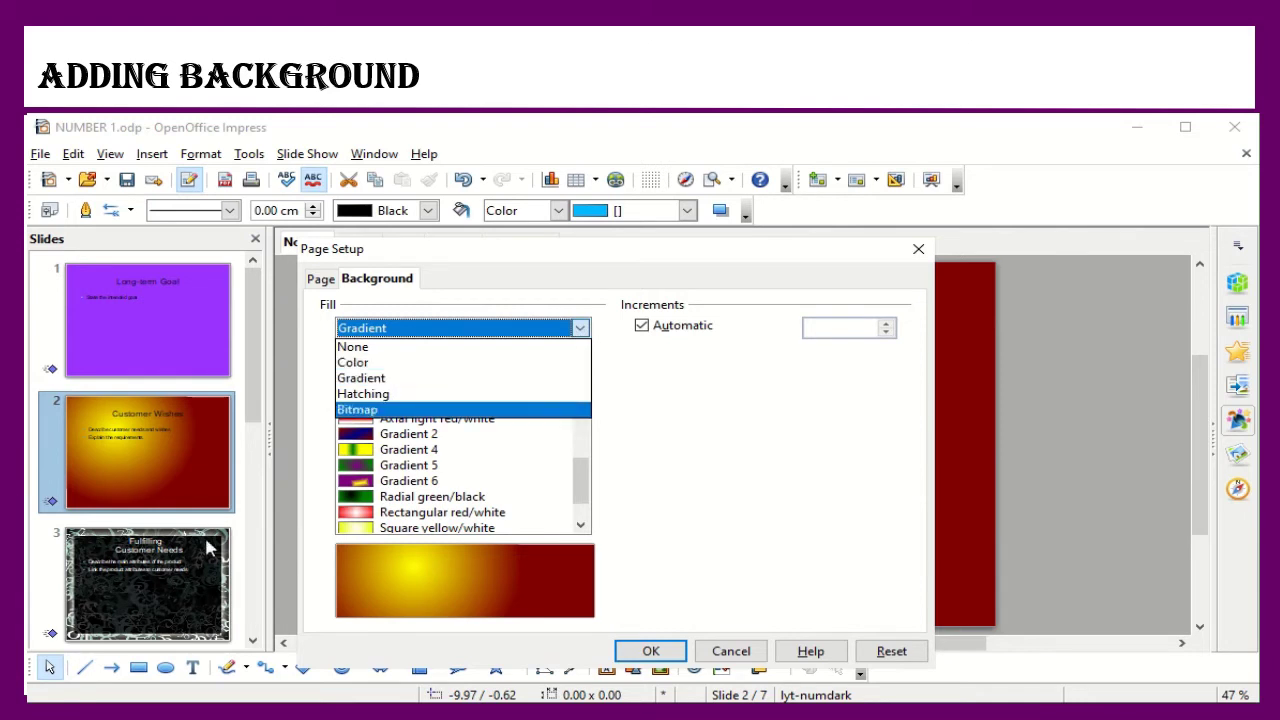
click(385, 395)
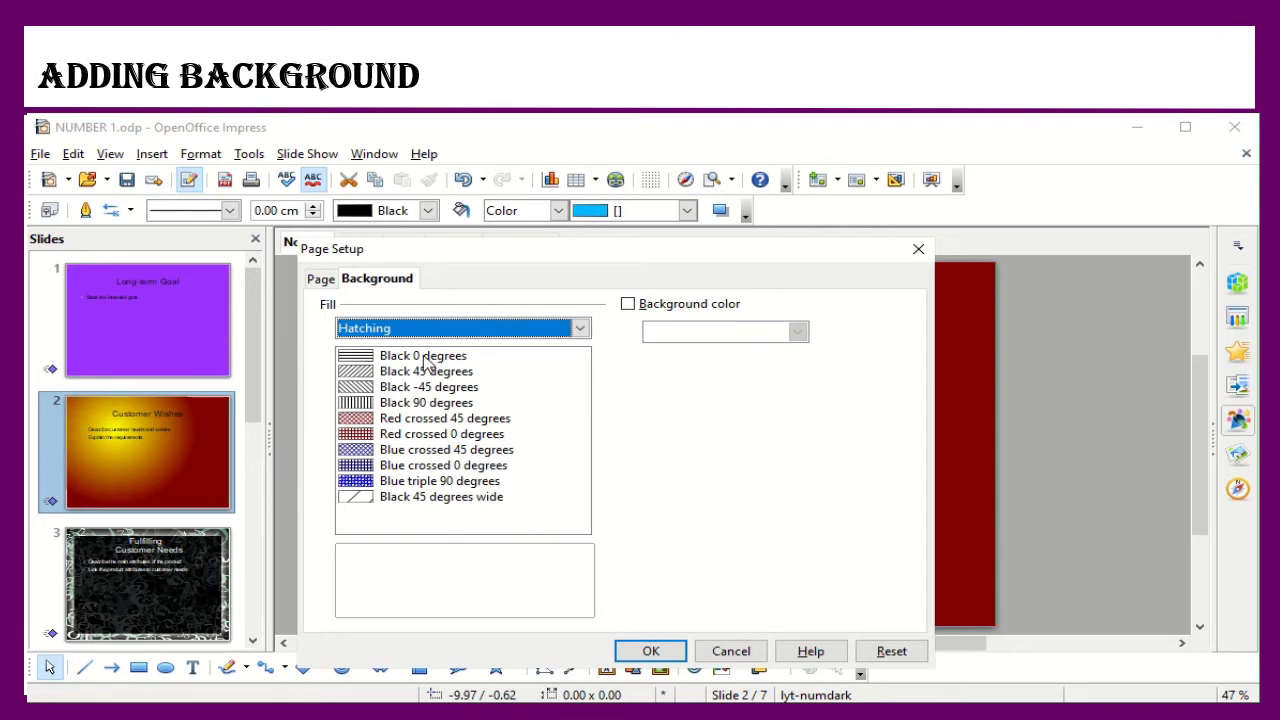
click(390, 422)
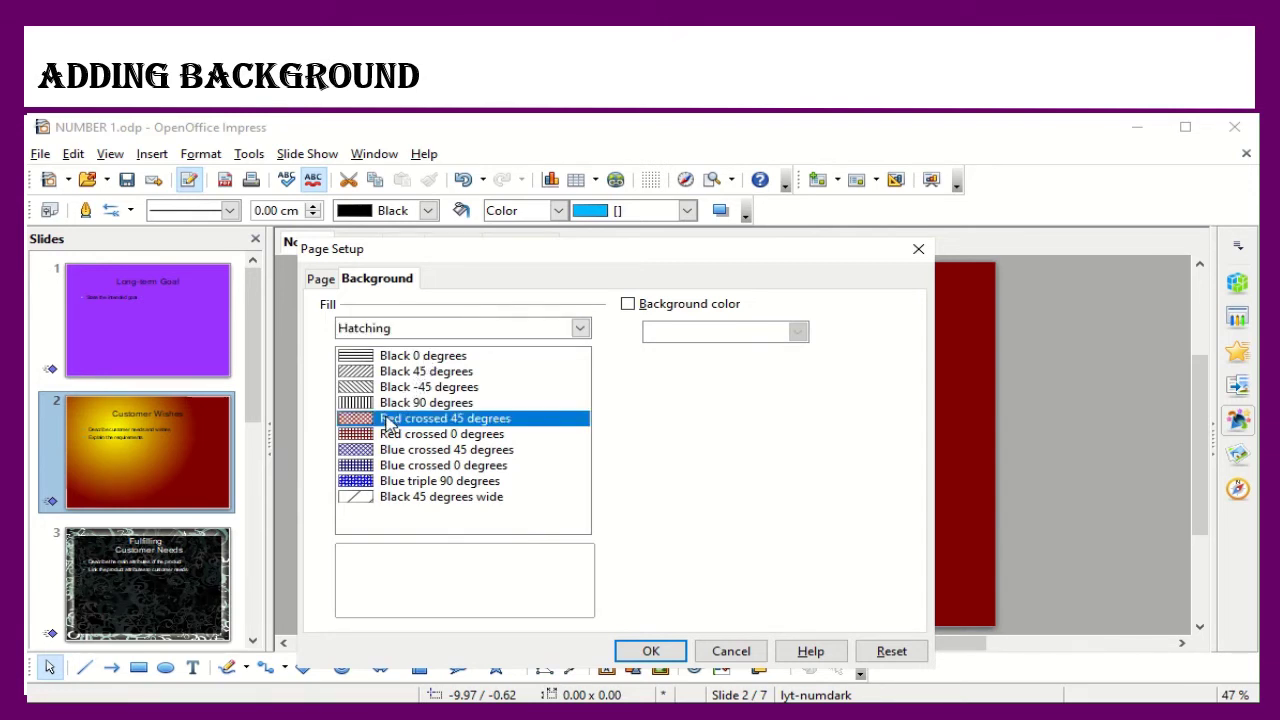
click(651, 652)
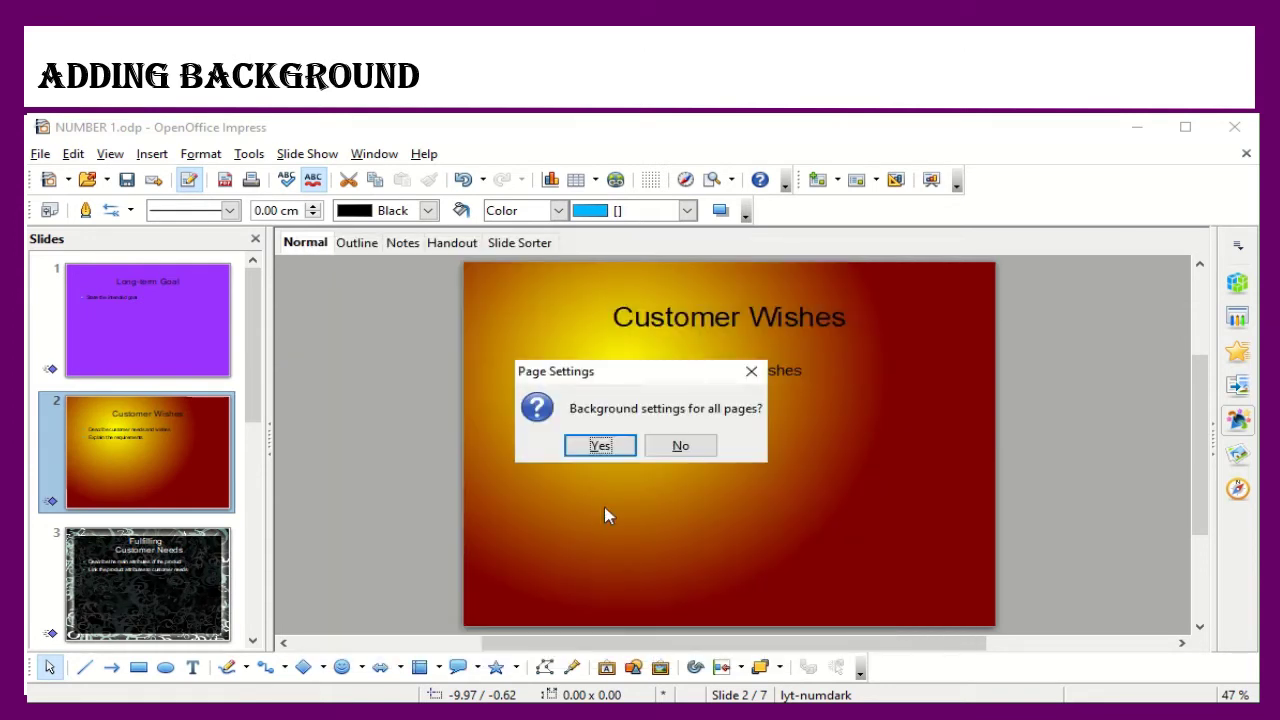
click(706, 445)
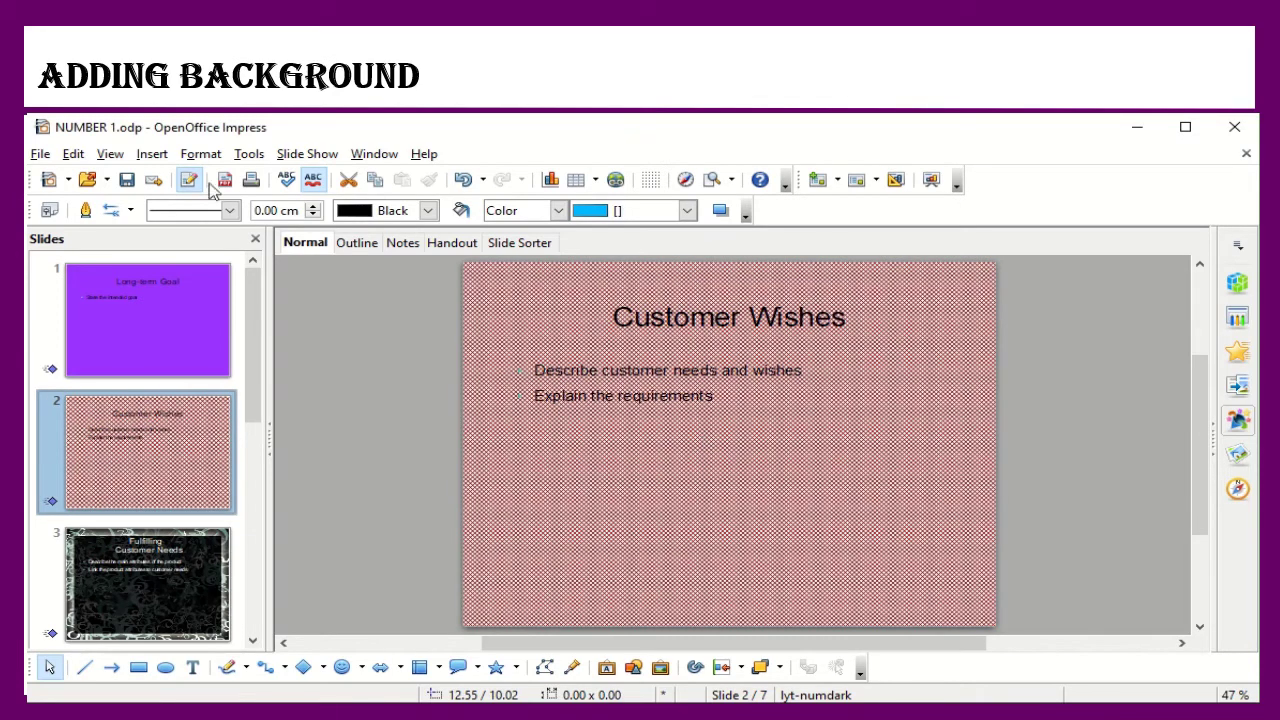
click(130, 586)
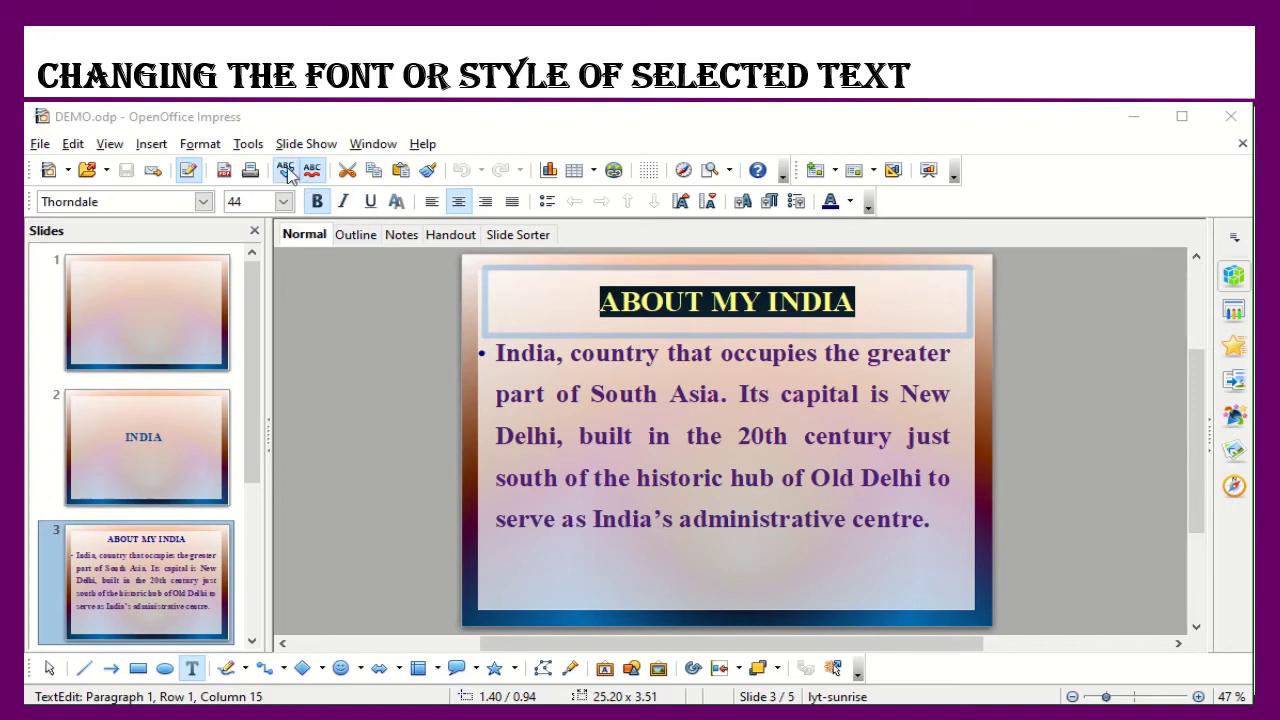
Set the selected ABOUT MY INDIA title's character font to Adobe Devanagari, Bold Italic, size 40.
click(200, 146)
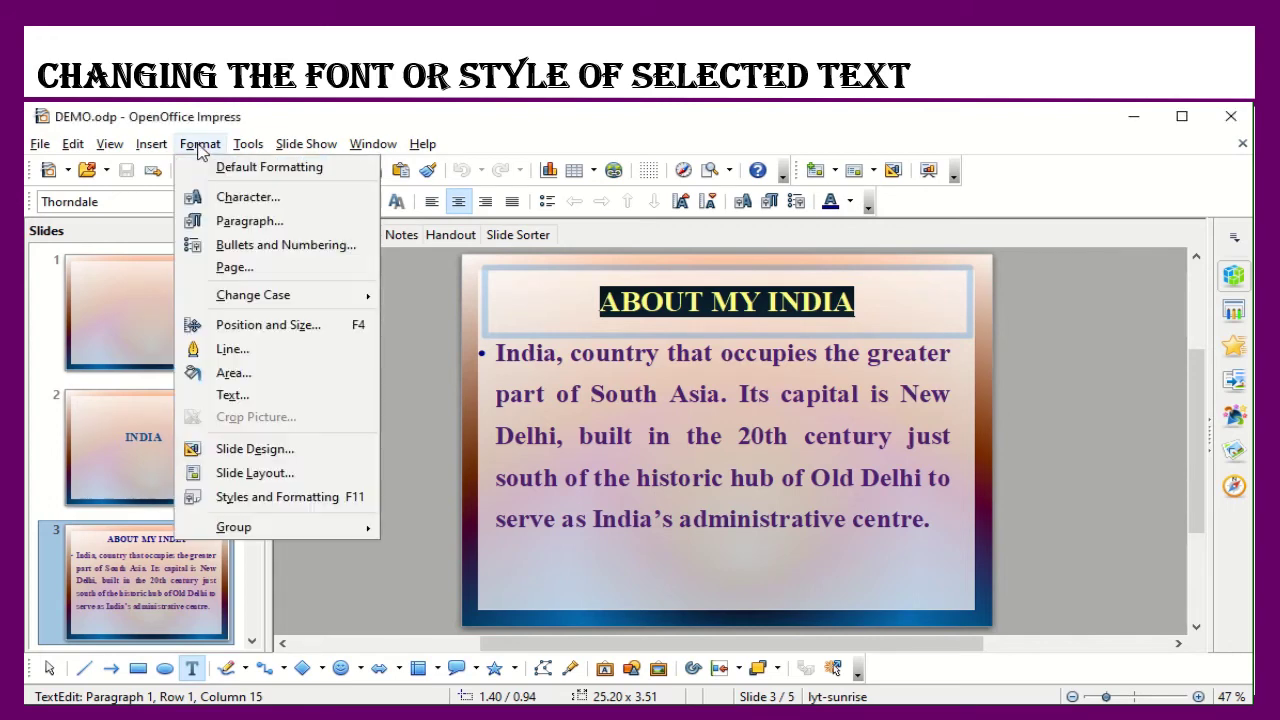
click(245, 197)
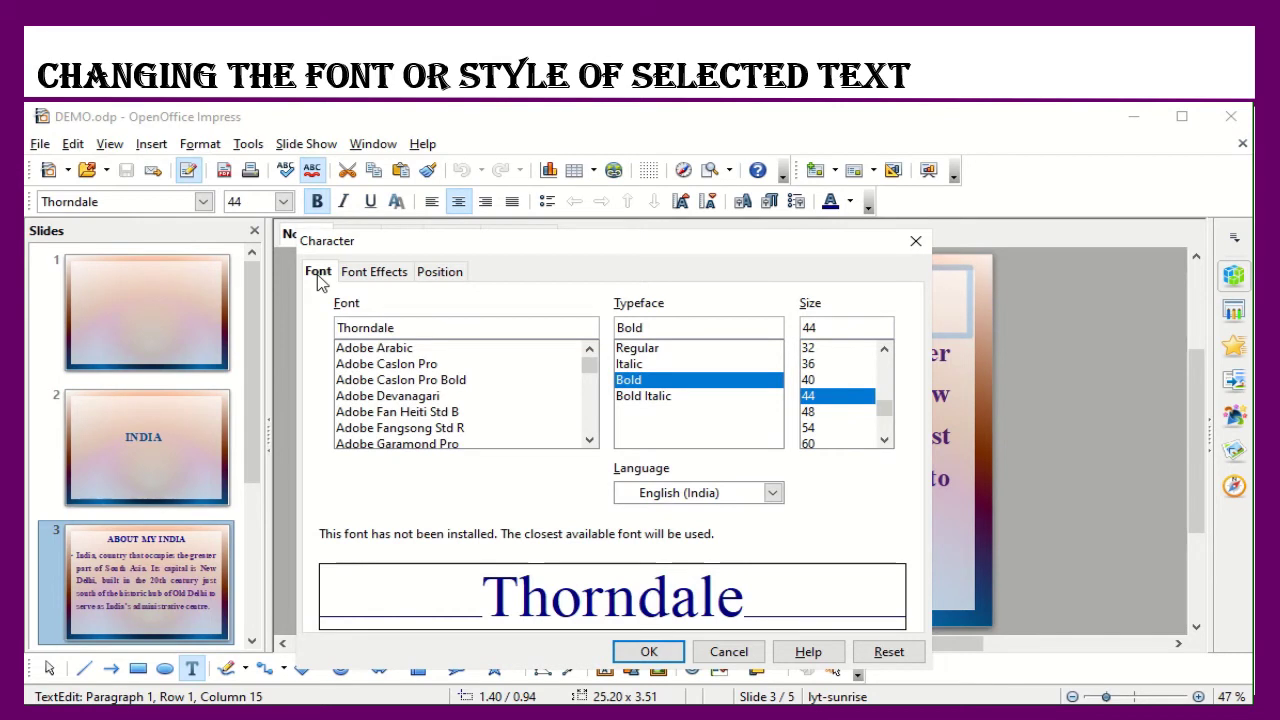
click(376, 276)
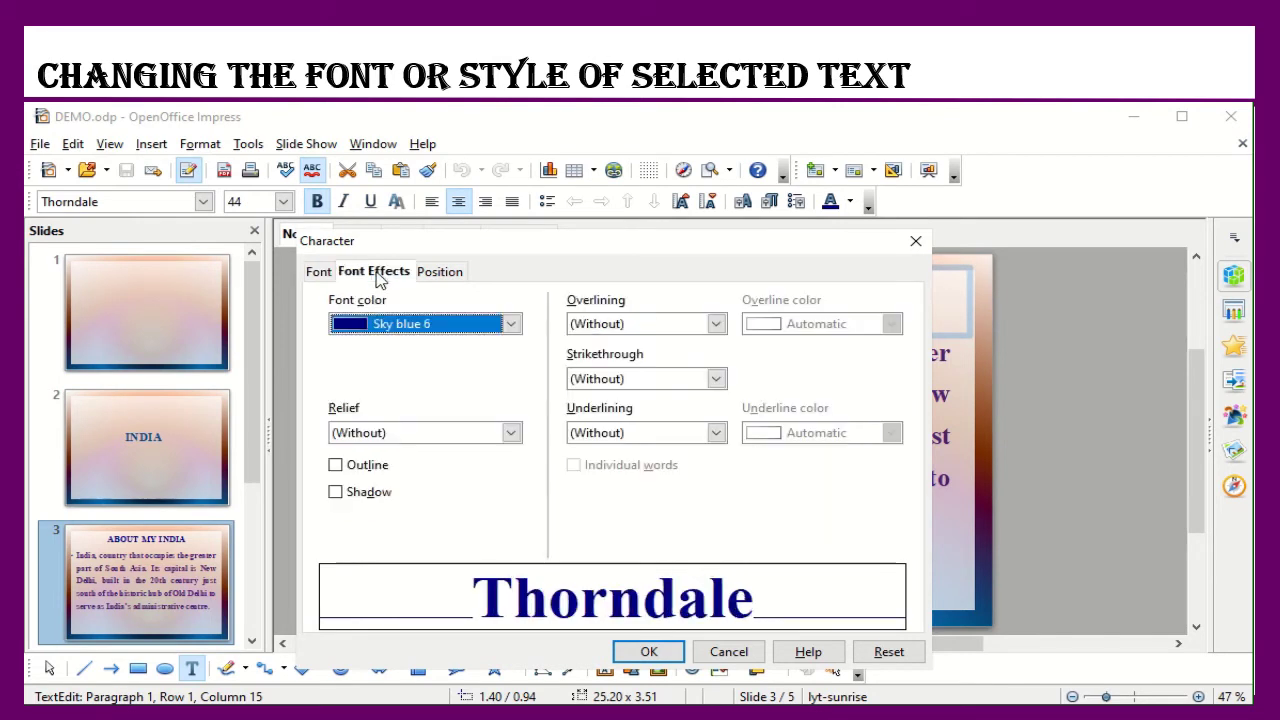
click(453, 280)
click(318, 273)
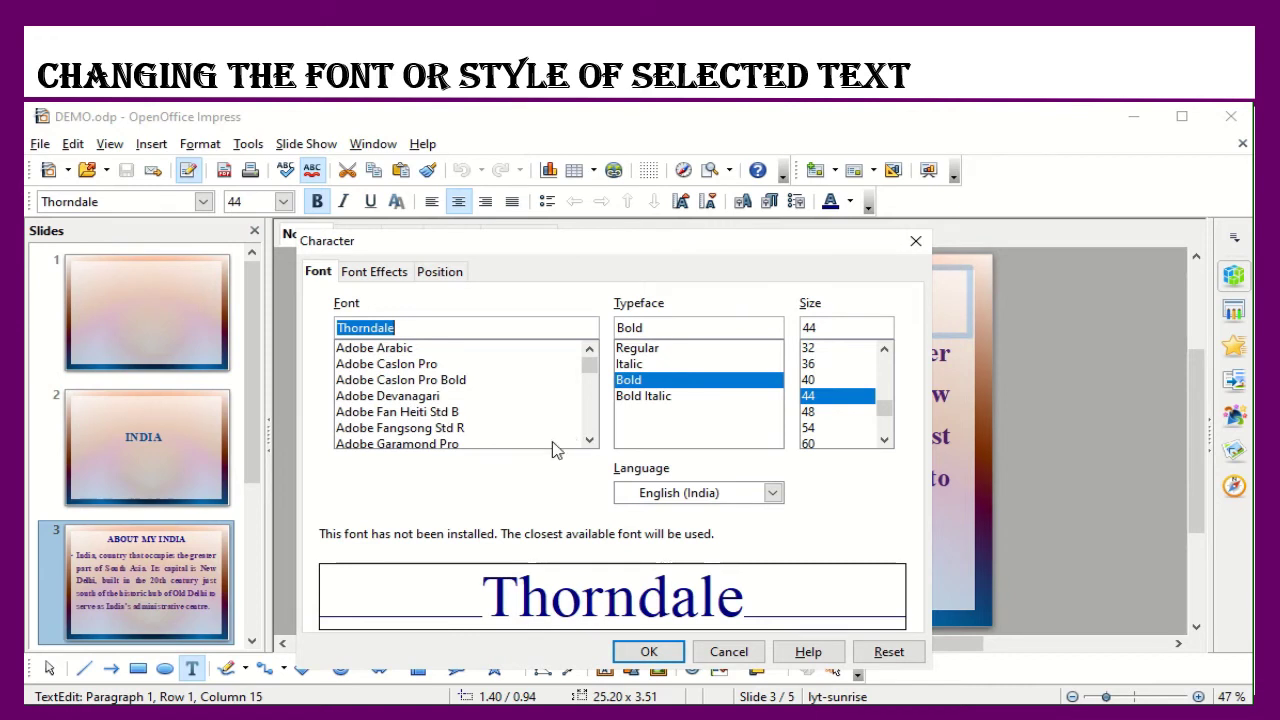
click(416, 396)
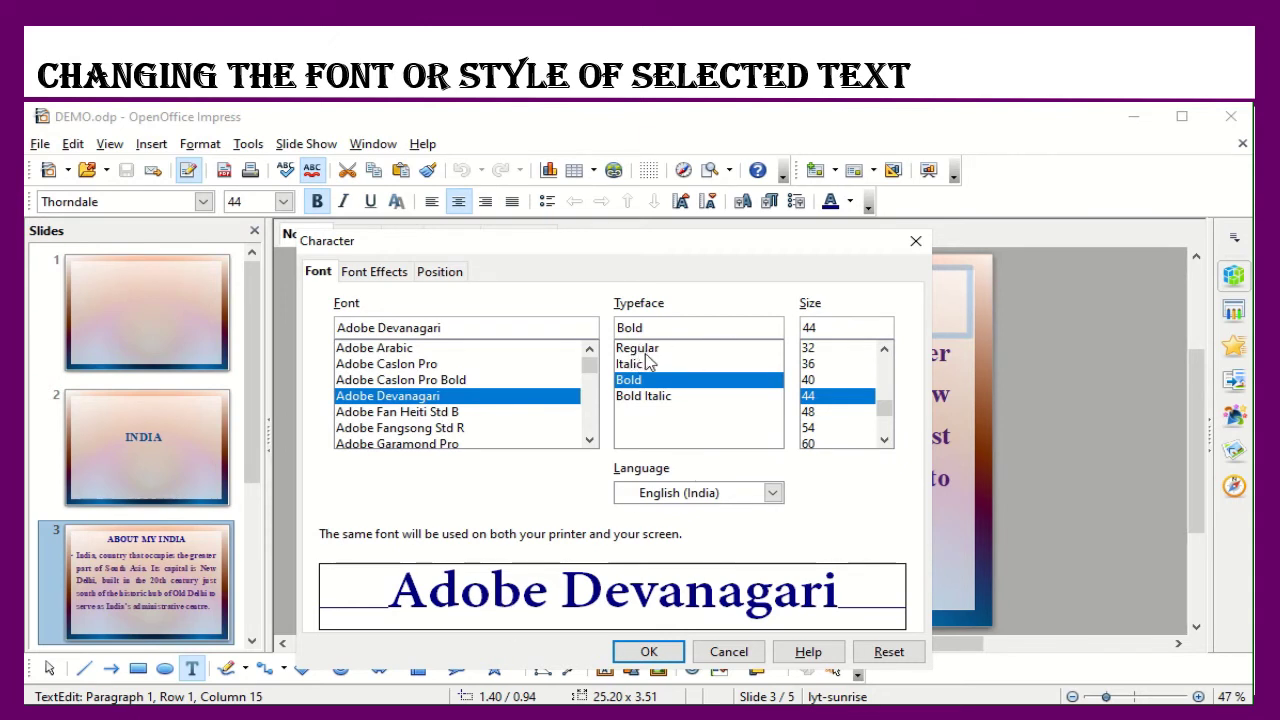
click(655, 398)
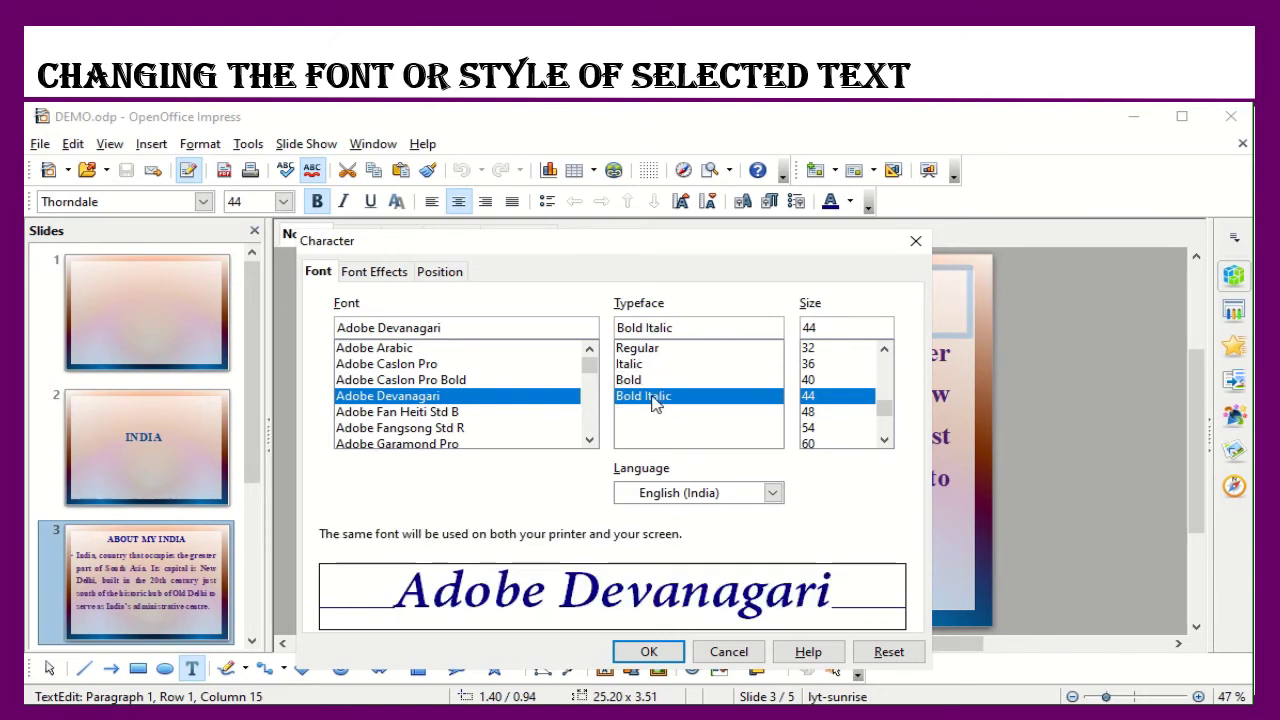
click(808, 381)
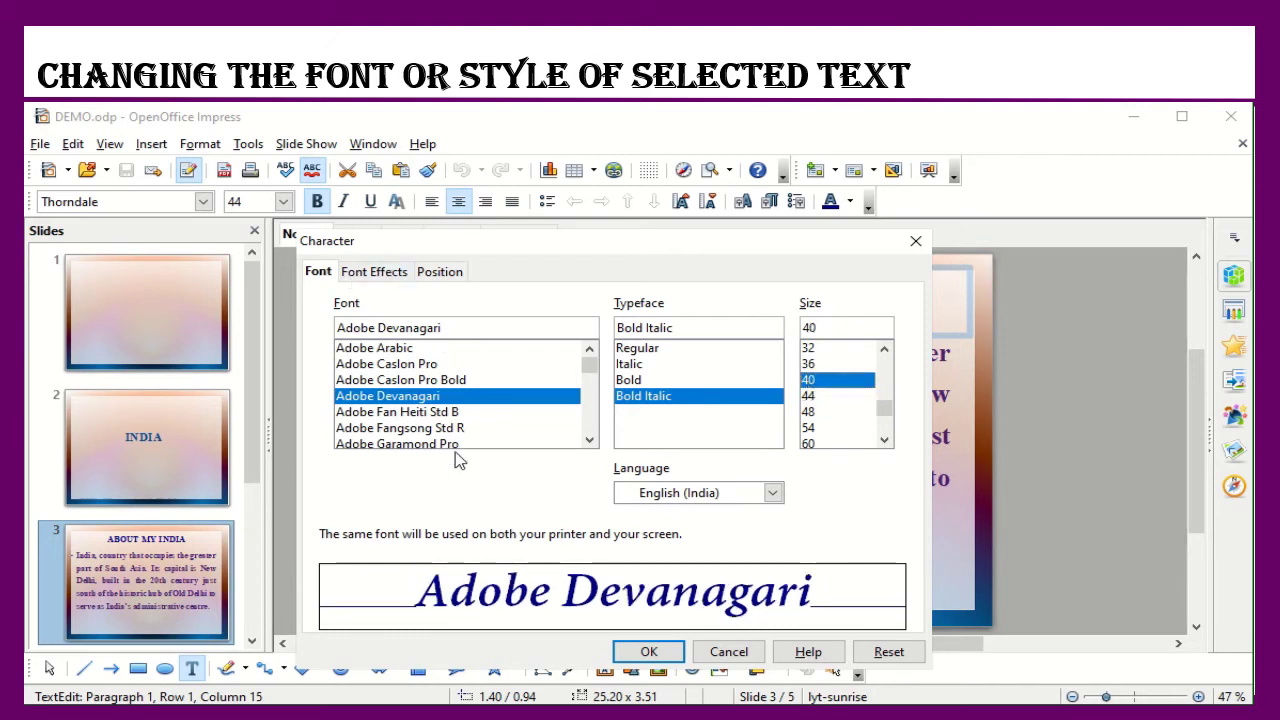
Choose Green 6 as the title's font color and a Double underline in the character font effects.
click(380, 275)
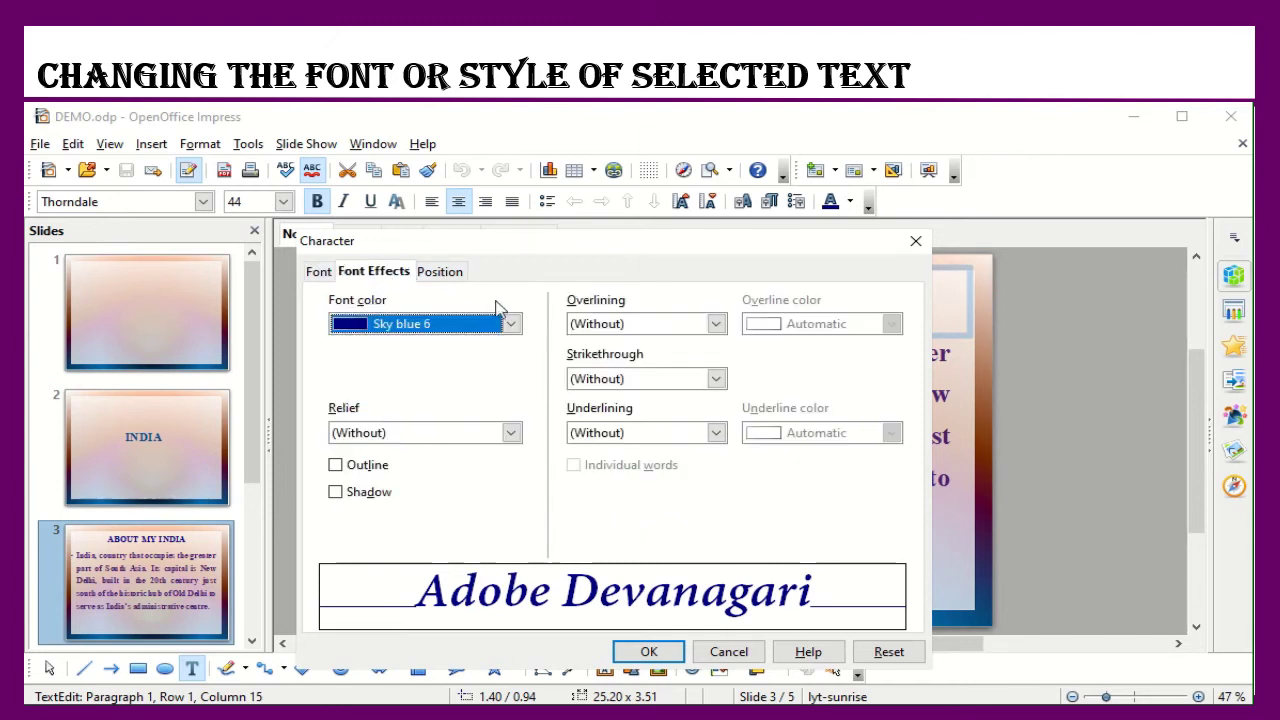
click(511, 326)
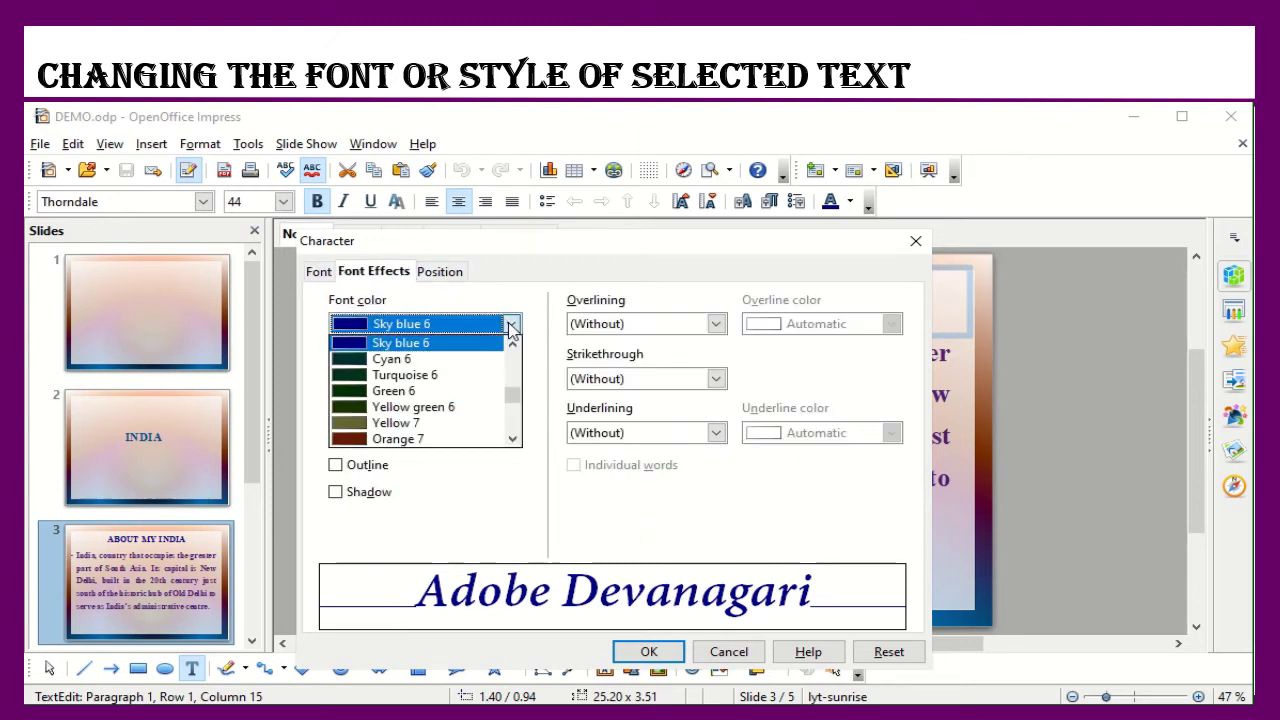
click(414, 394)
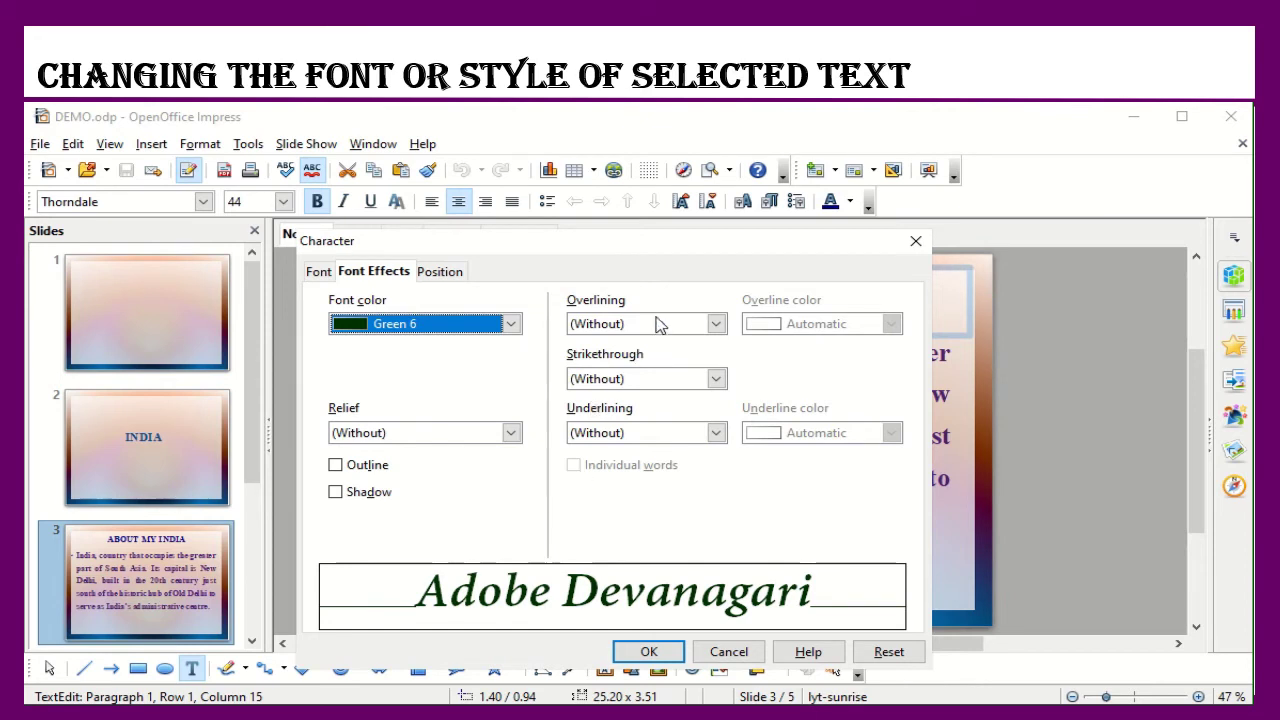
click(716, 433)
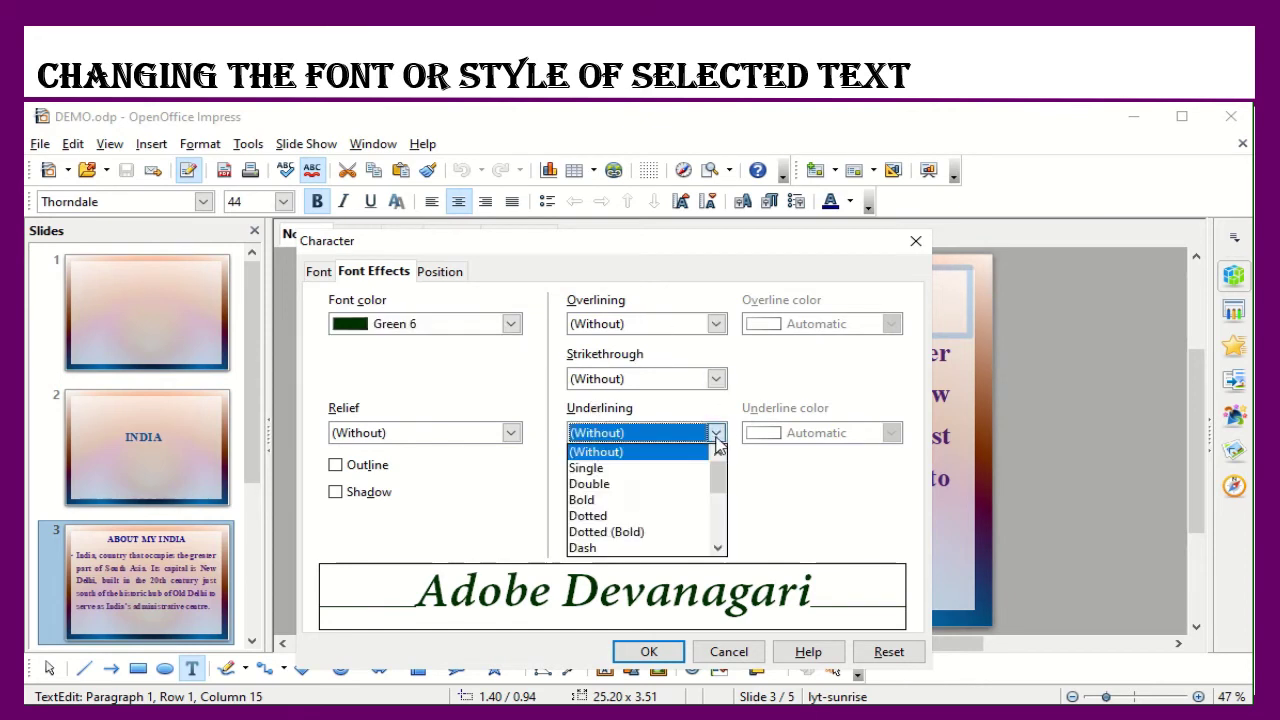
click(603, 485)
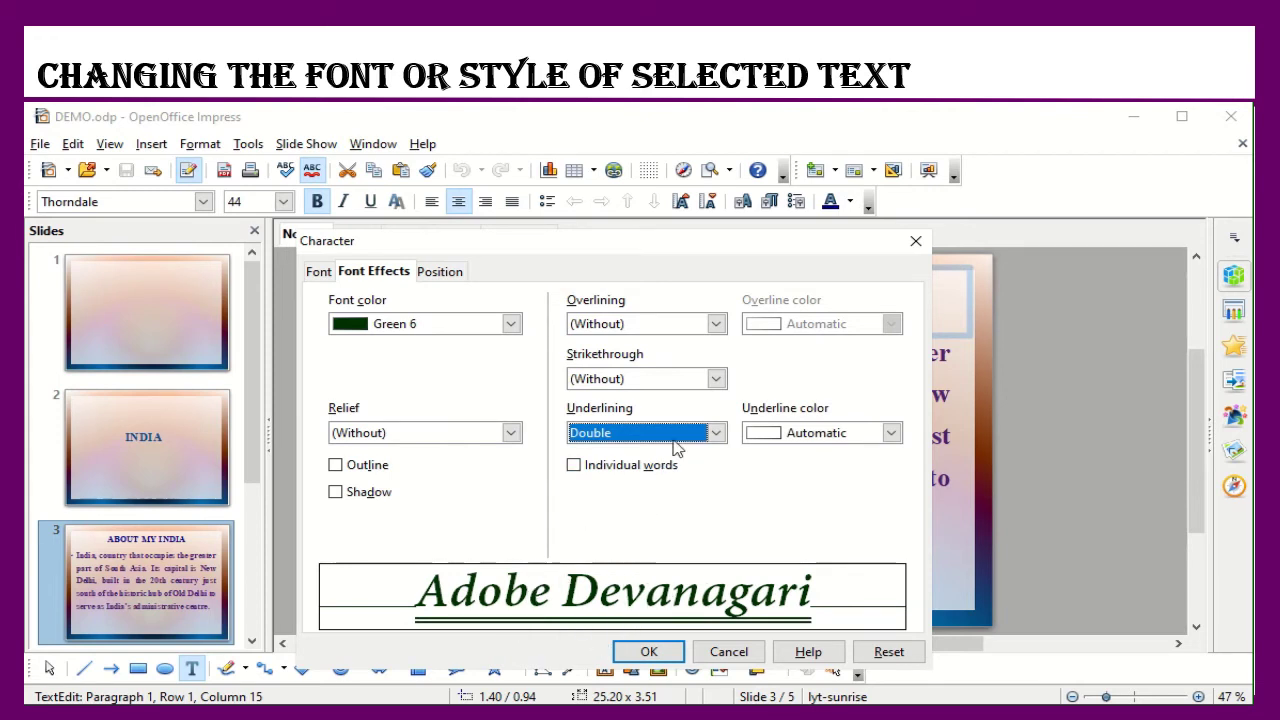
Try a Single strikethrough on the title text and set strikethrough back to (Without).
click(717, 379)
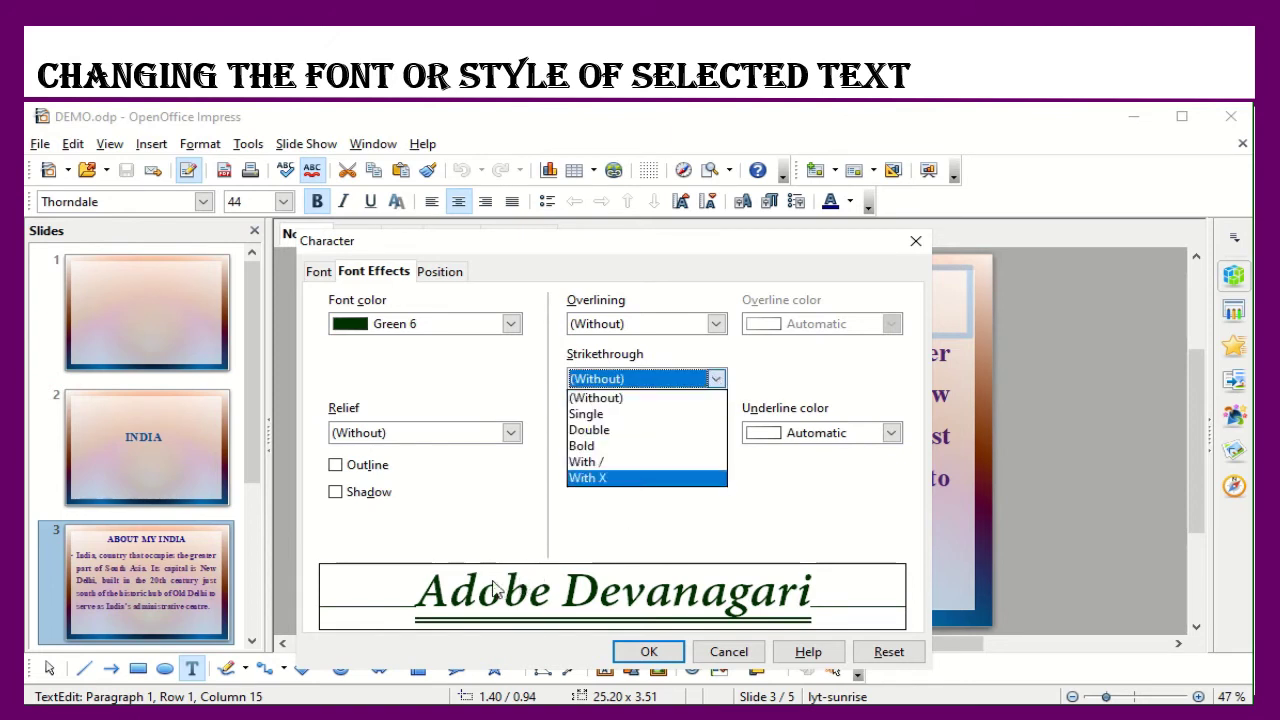
click(597, 414)
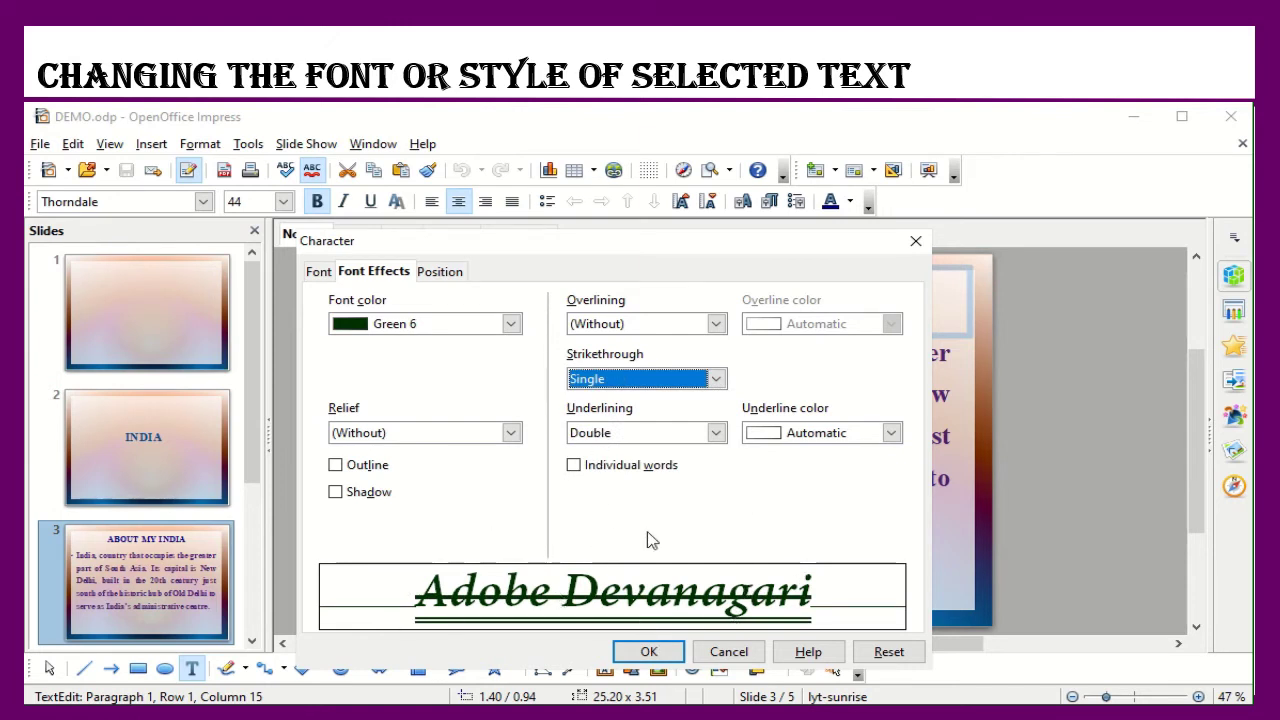
click(714, 379)
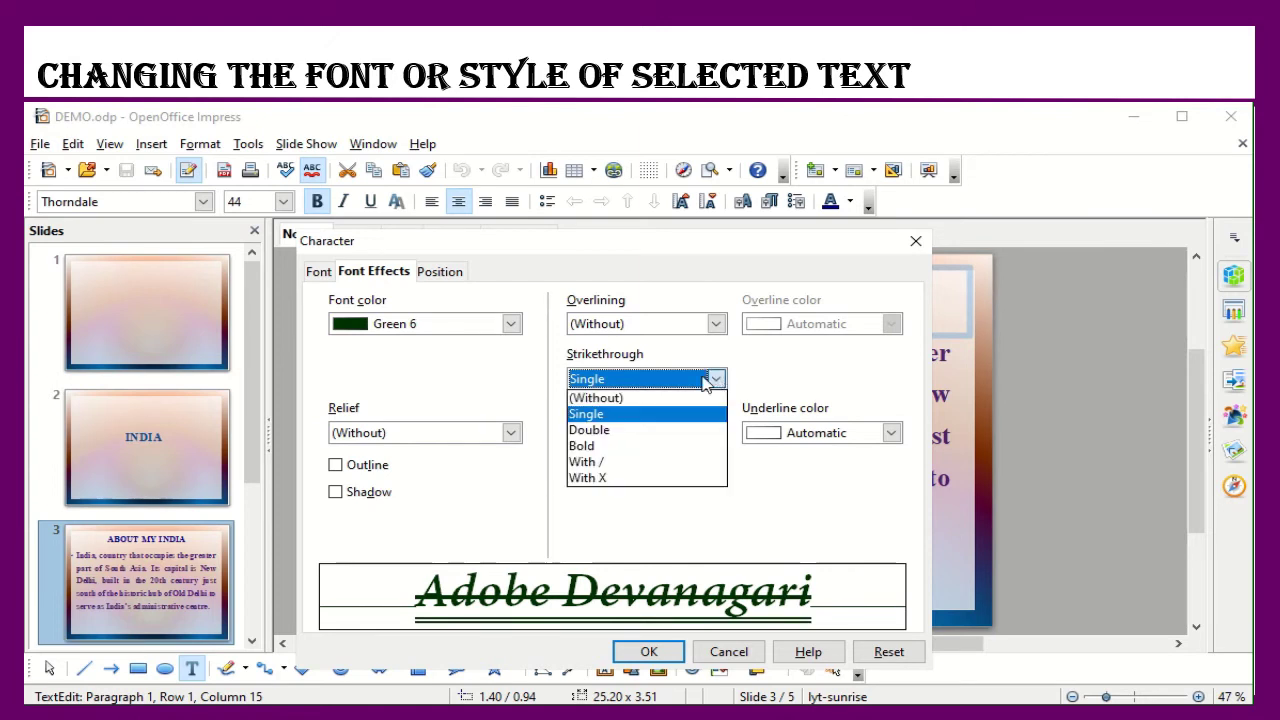
click(658, 402)
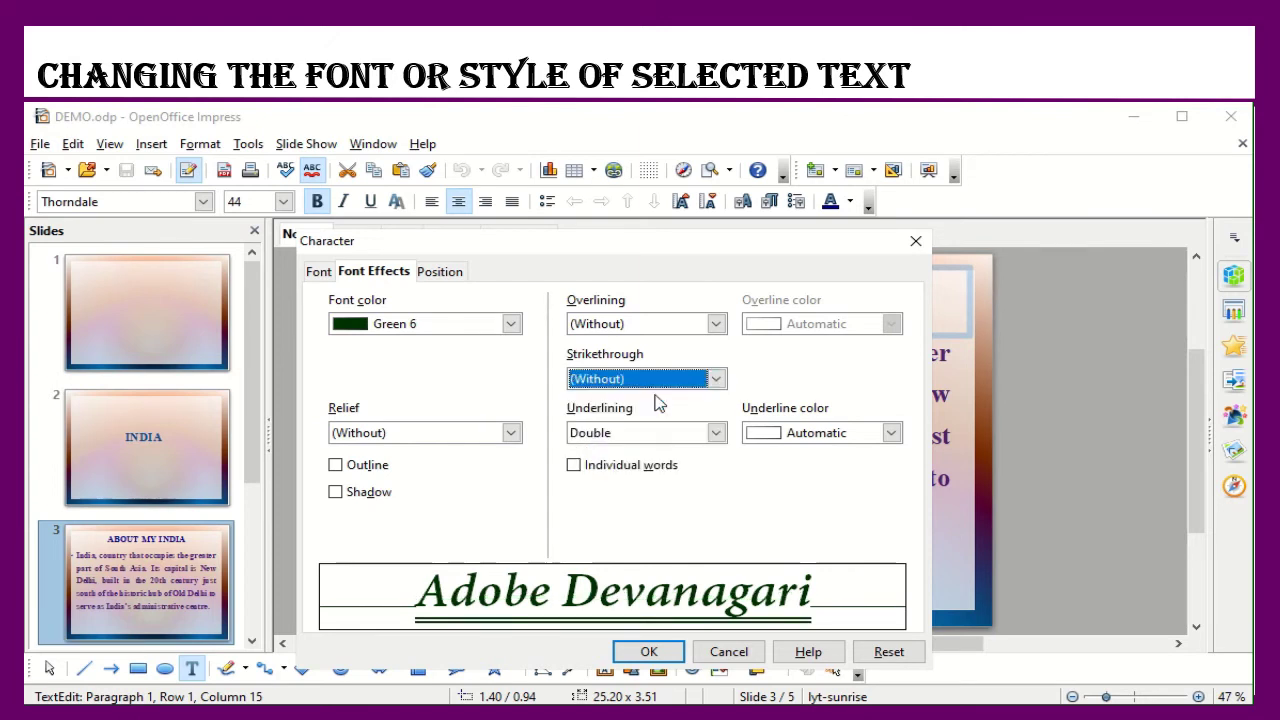
Try Dotted overlining on the title text and set overlining back to (Without).
click(716, 324)
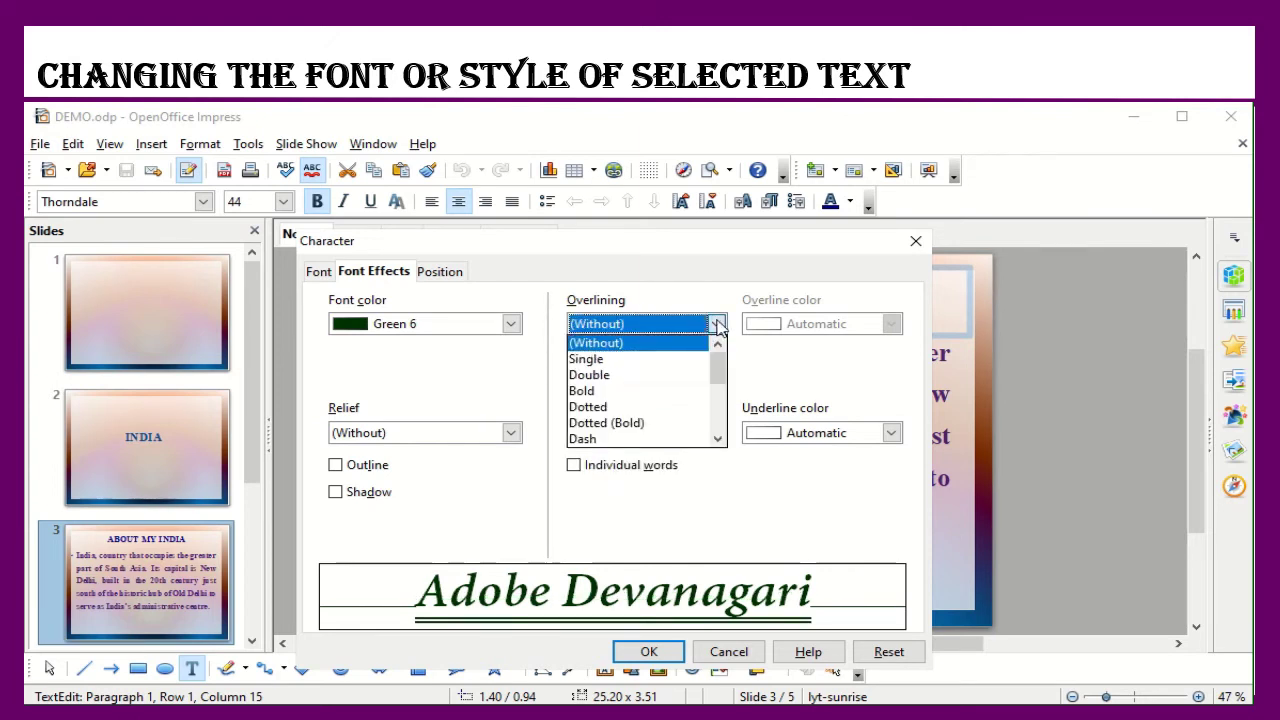
click(617, 407)
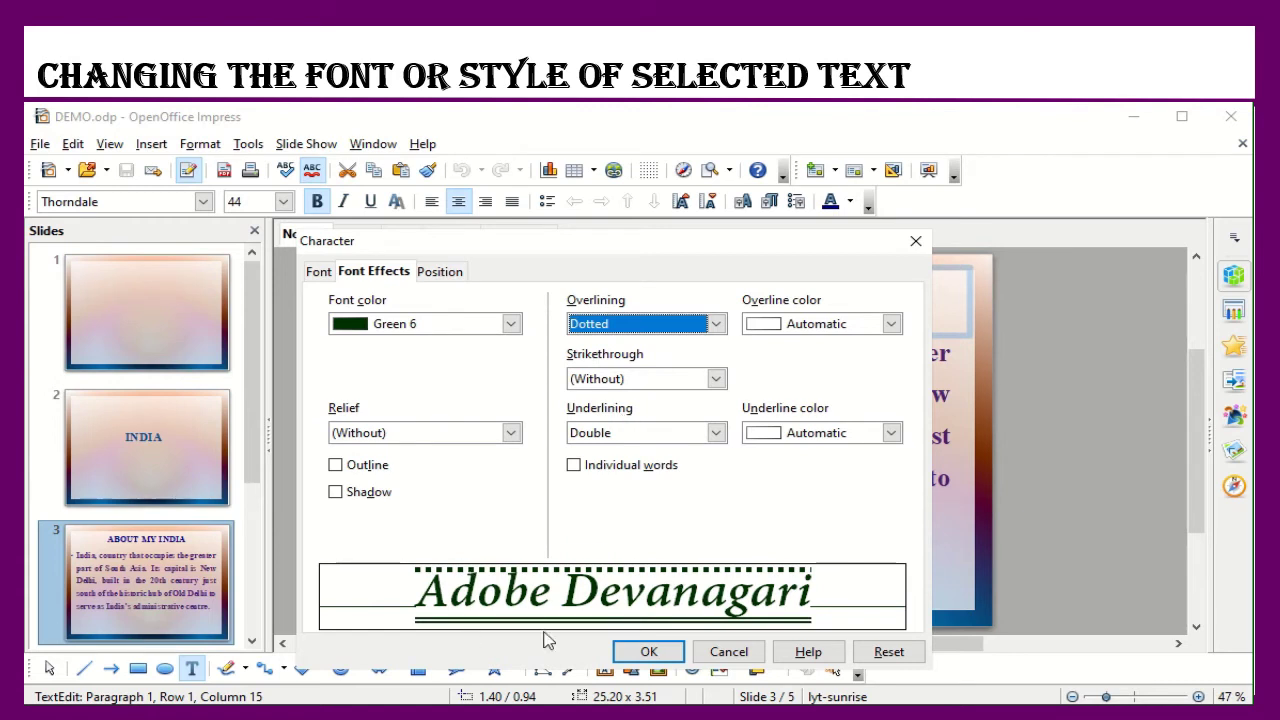
click(713, 324)
scroll(678, 345, up, 2)
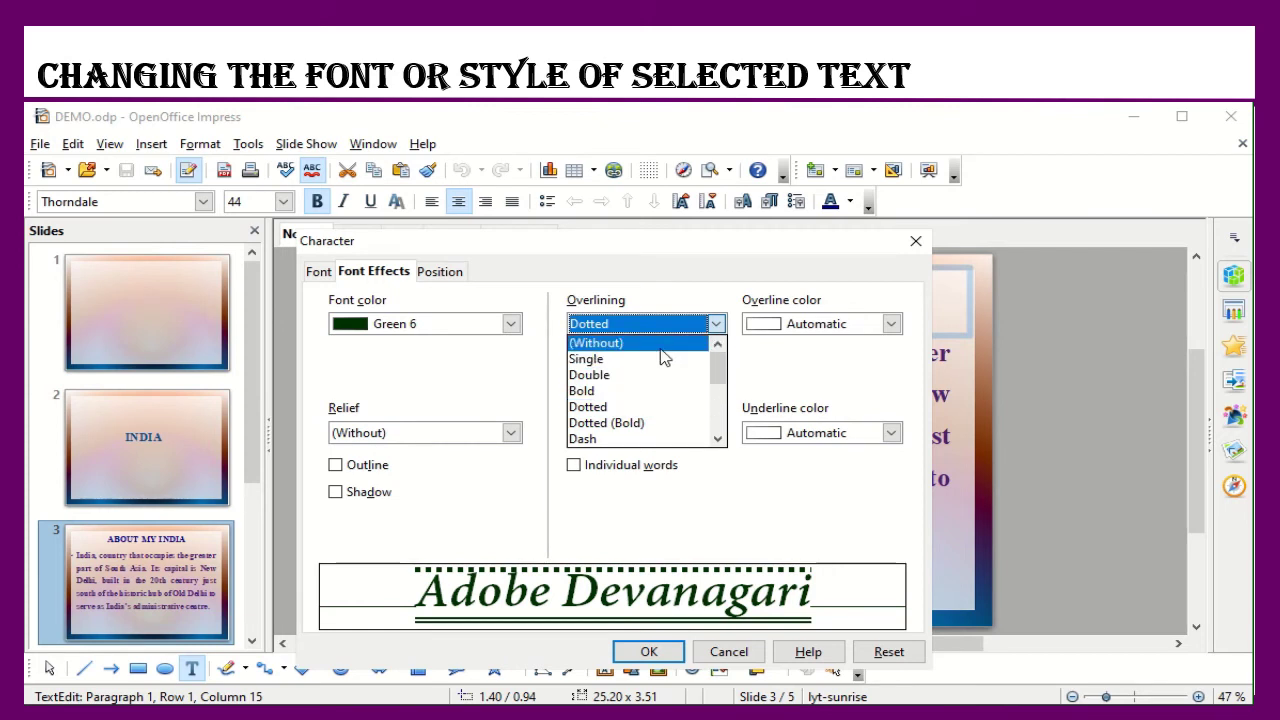
click(663, 345)
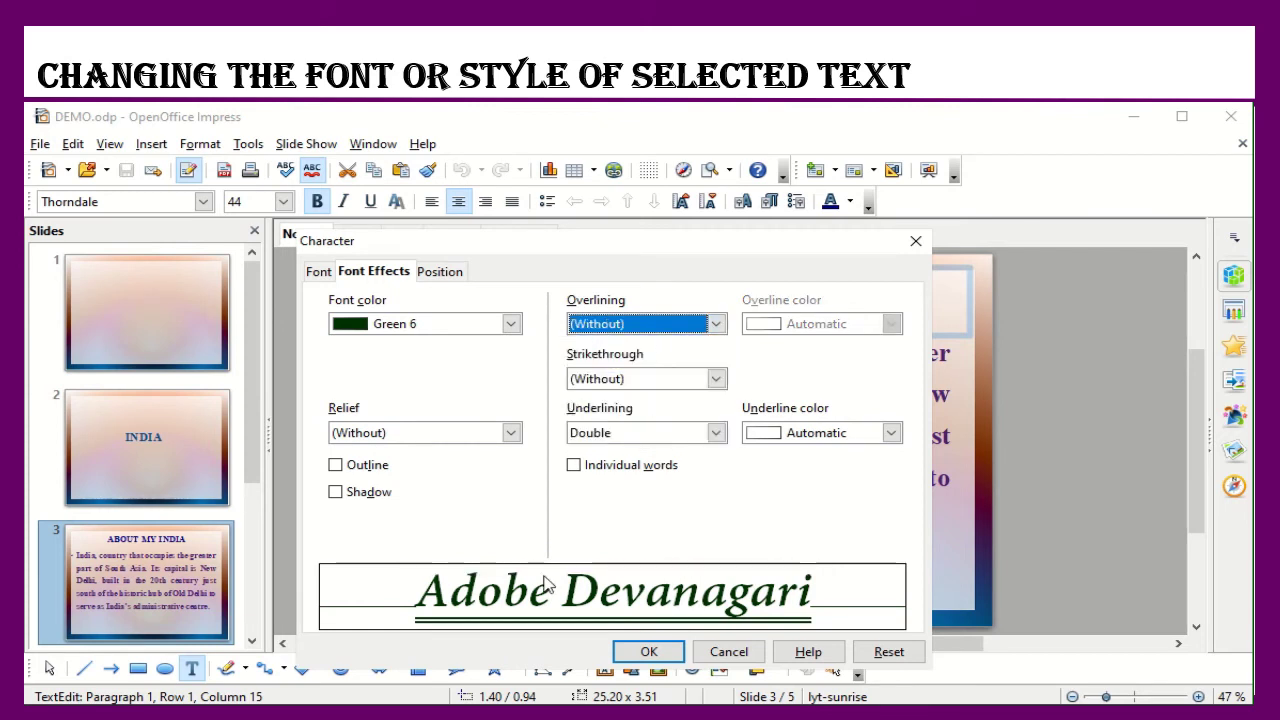
Apply the chosen character formatting to the ABOUT MY INDIA title and deselect the text.
click(650, 652)
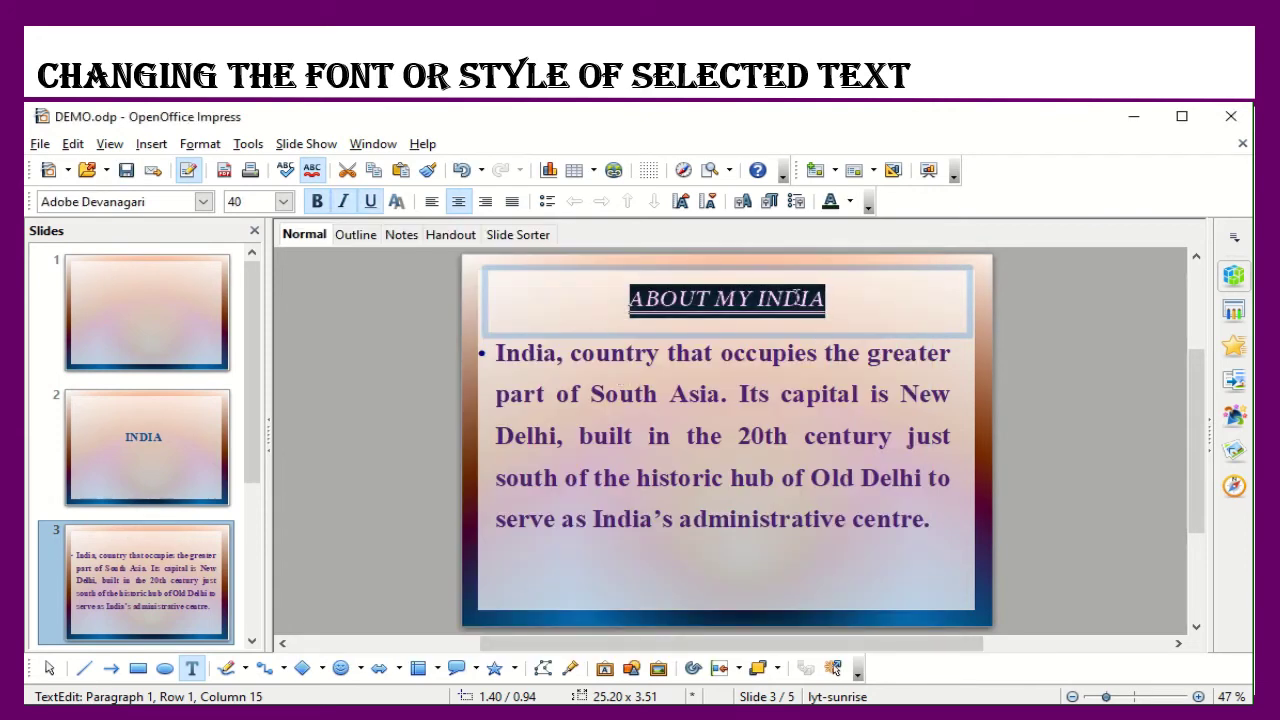
click(858, 297)
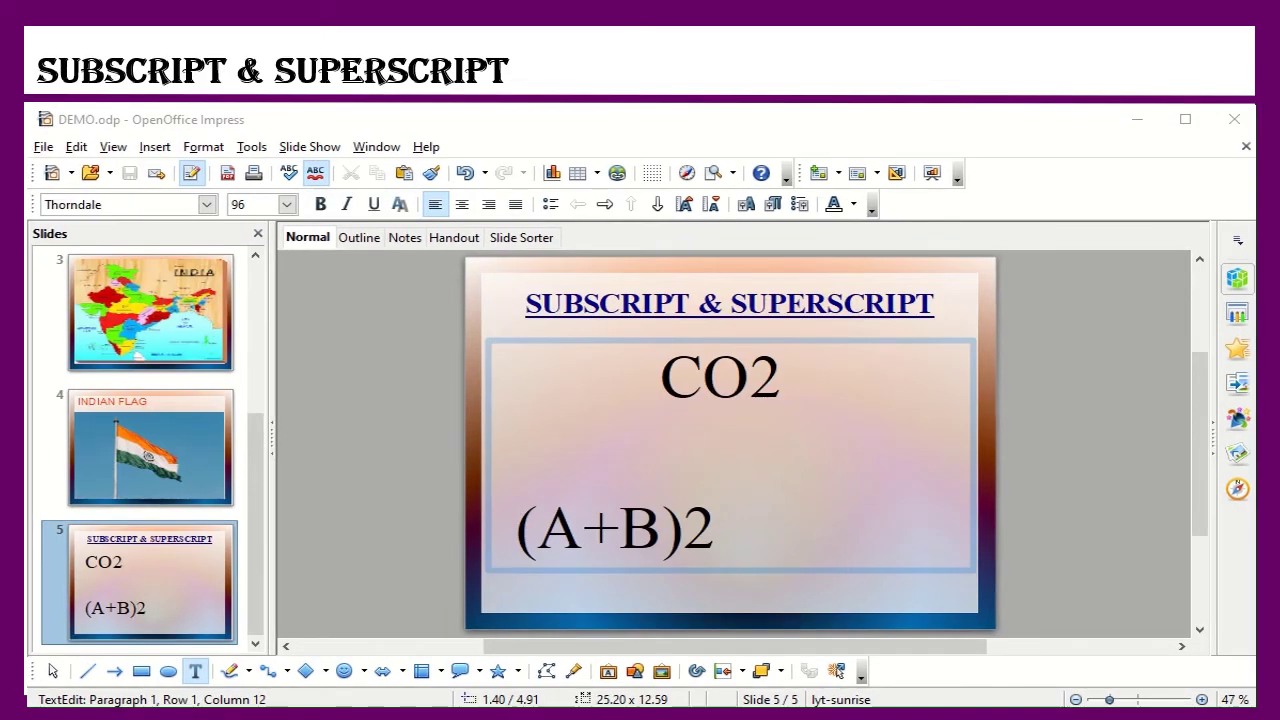